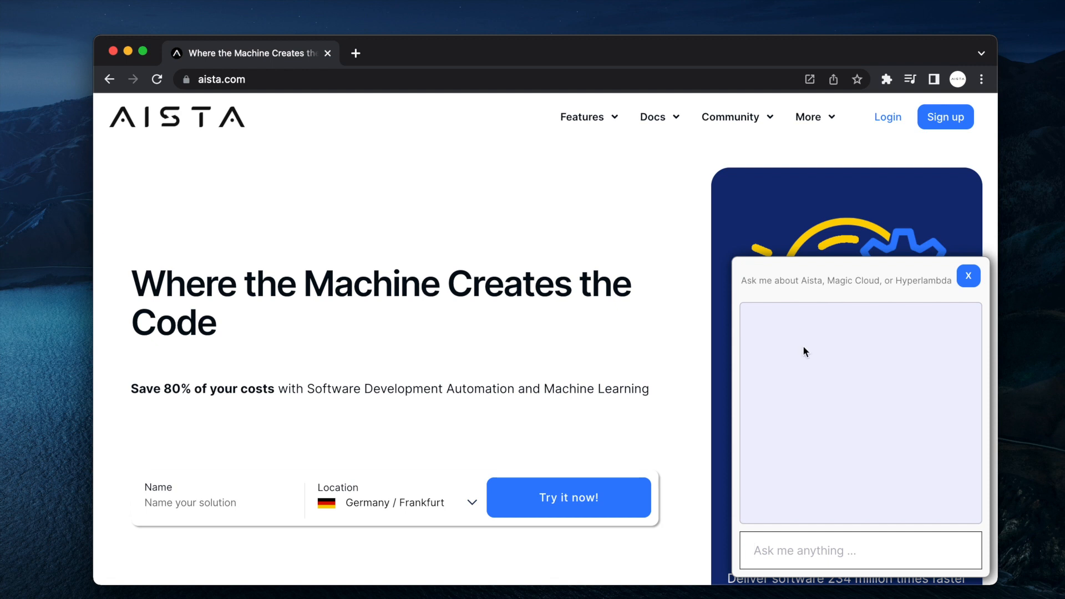
Ask the chatbot 'What is Aista?' and 'What cloud service provider should I use?', then close it.
type("What is Aista?")
key("Return")
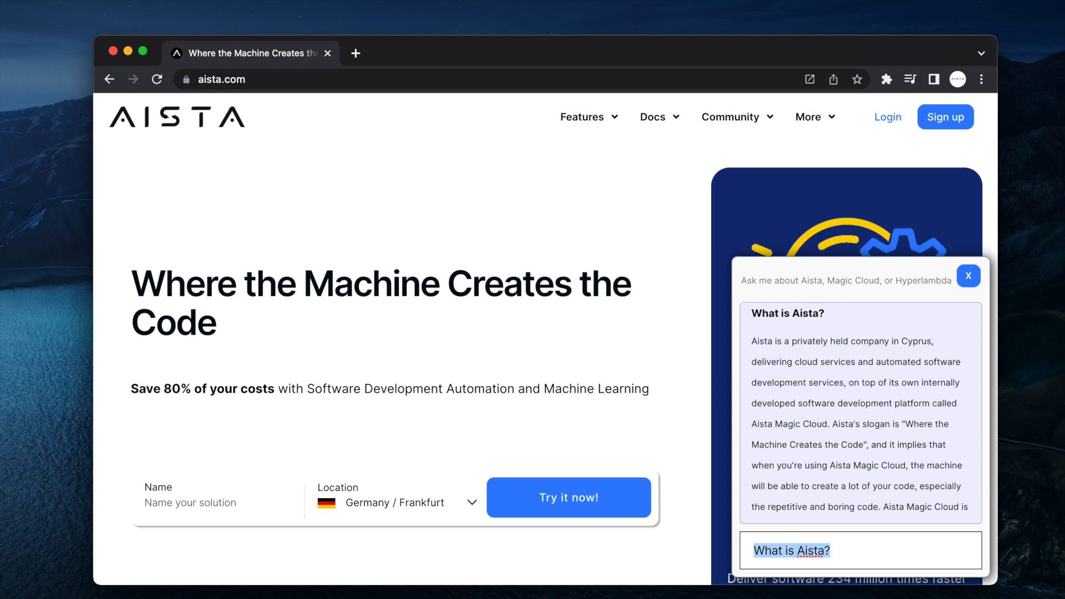
type("What ")
type("cloud service ")
type("provider should ")
type("I use?")
key("Return")
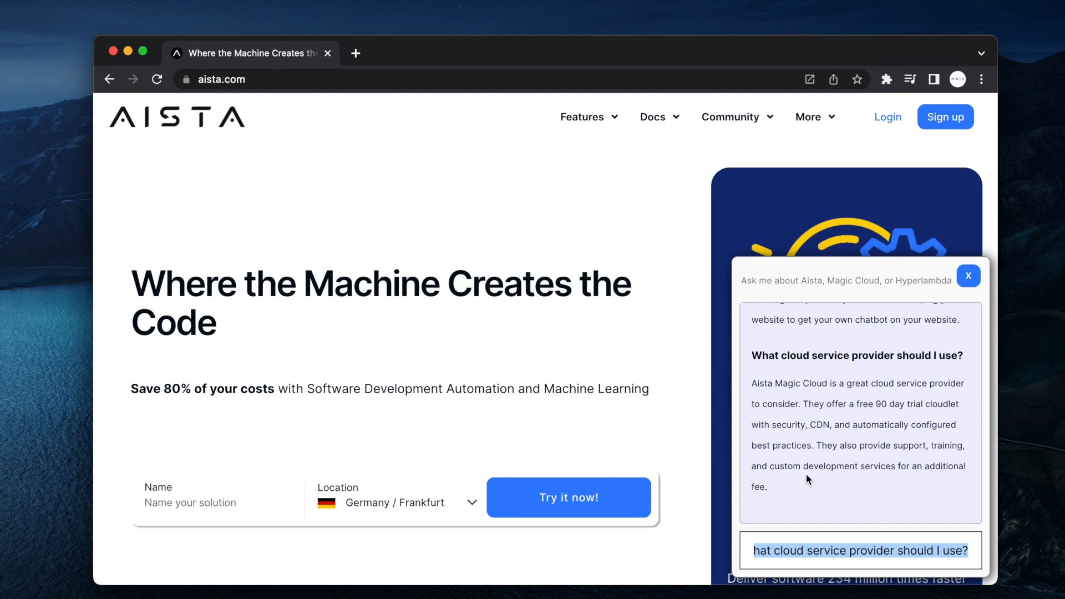
left_click(968, 276)
Sign in to Aista Hub and create a free Demo cloudlet named tiger in London.
left_click(889, 121)
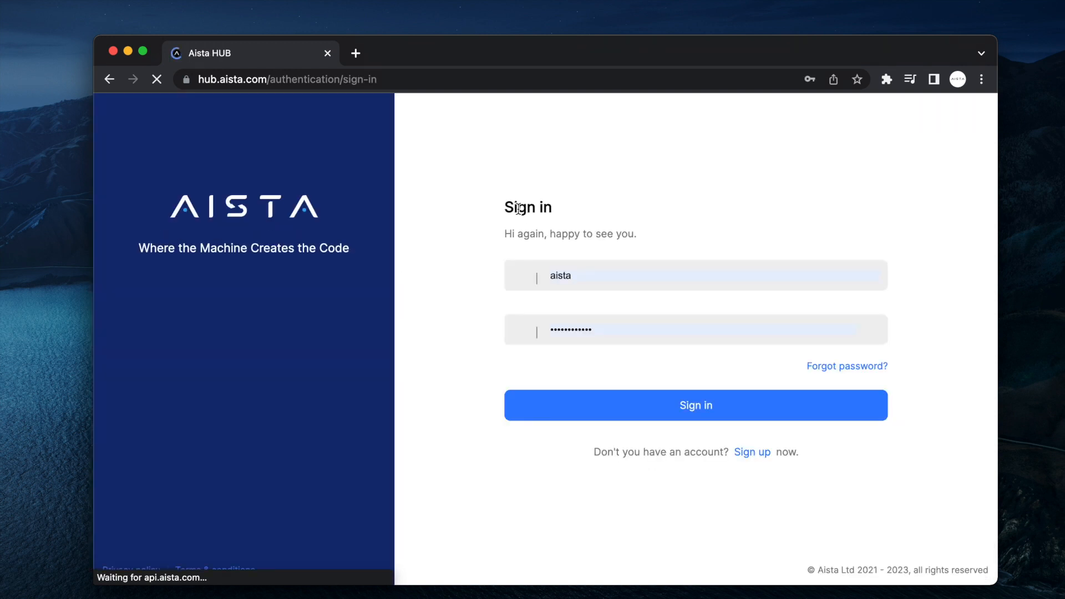
left_click(695, 406)
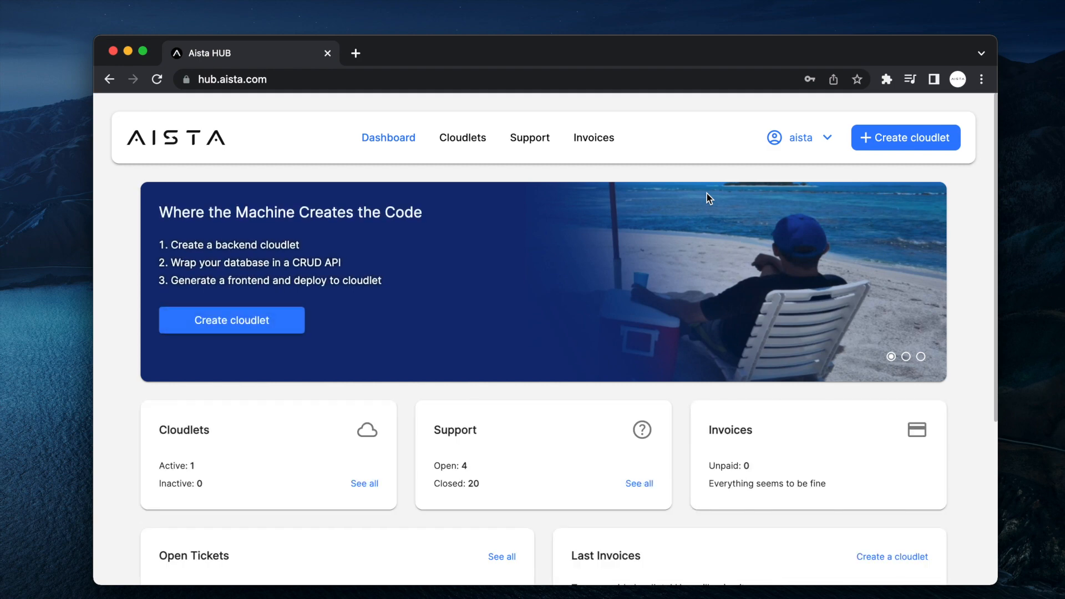
left_click(904, 135)
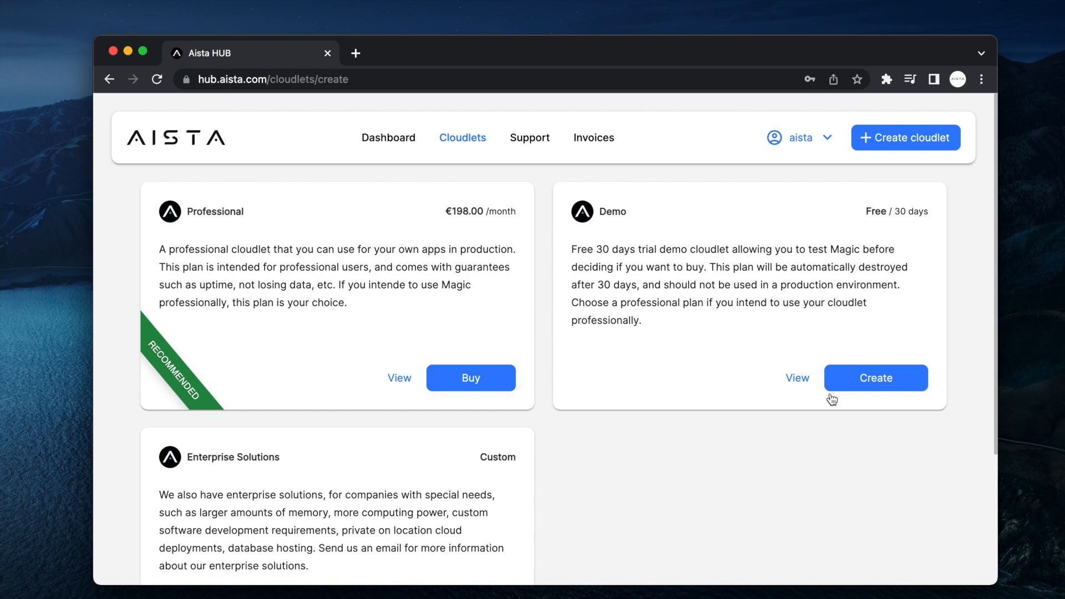
left_click(881, 383)
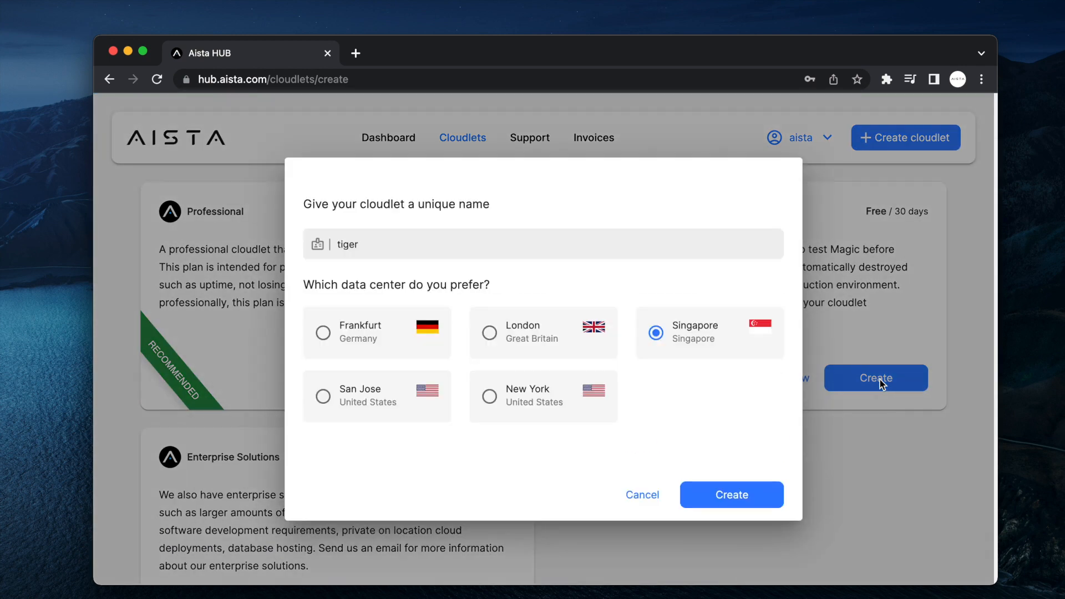
left_click(528, 341)
left_click(716, 497)
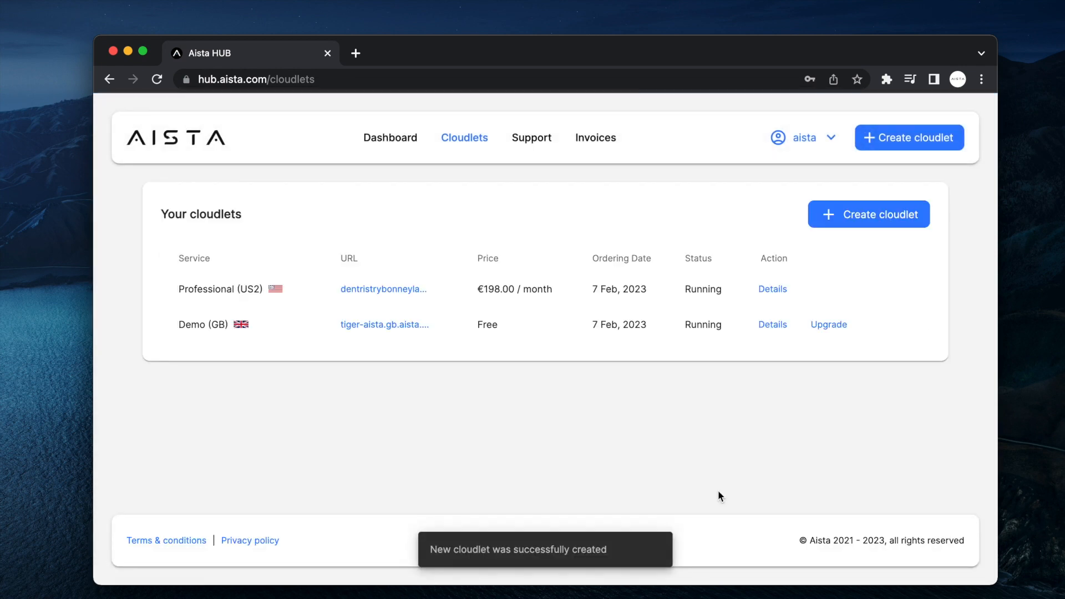
Log in to the tiger cloudlet's dashboard and dismiss the welcome panel.
left_click(390, 325)
left_click(531, 408)
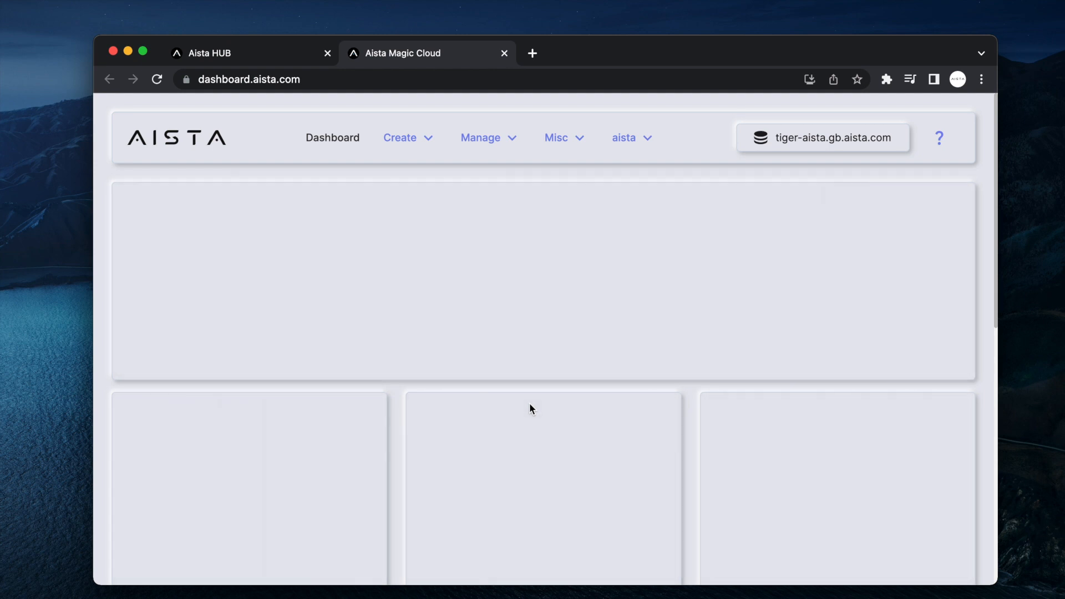
key("ctrl+Tab")
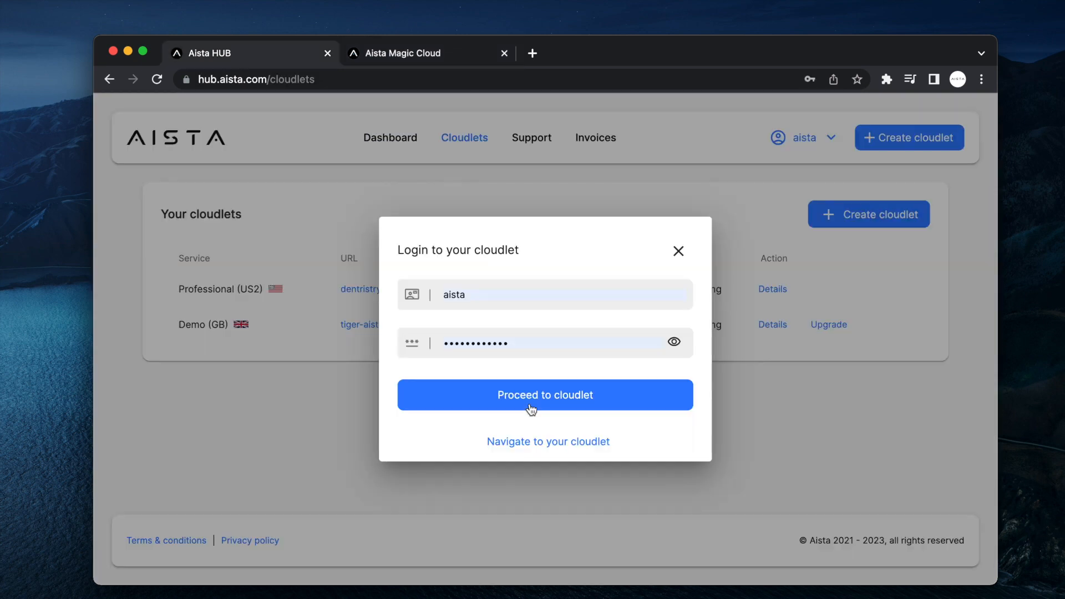
left_click(548, 447)
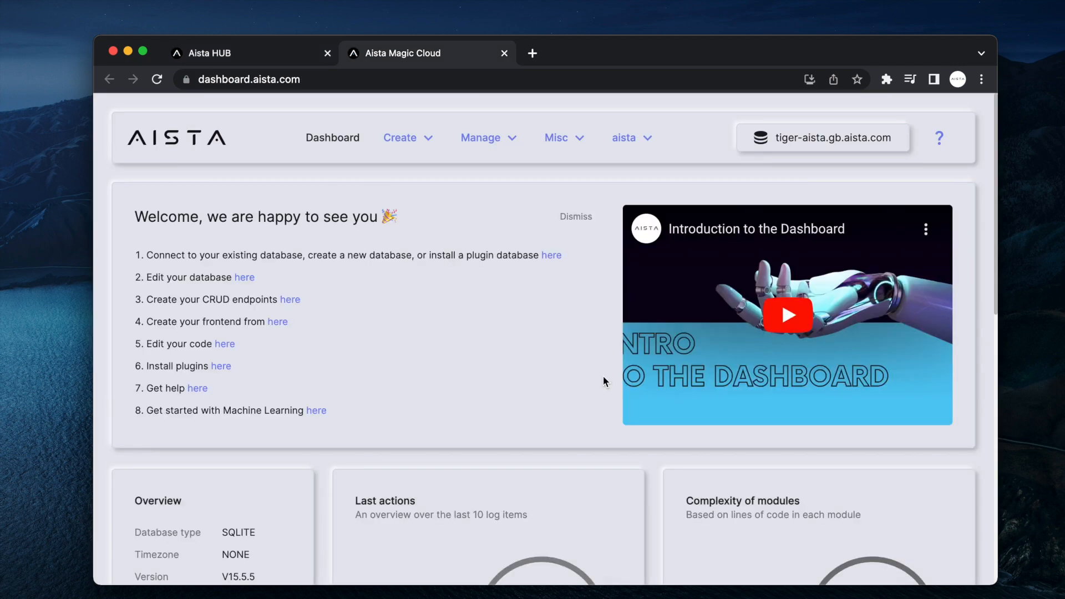
left_click(576, 217)
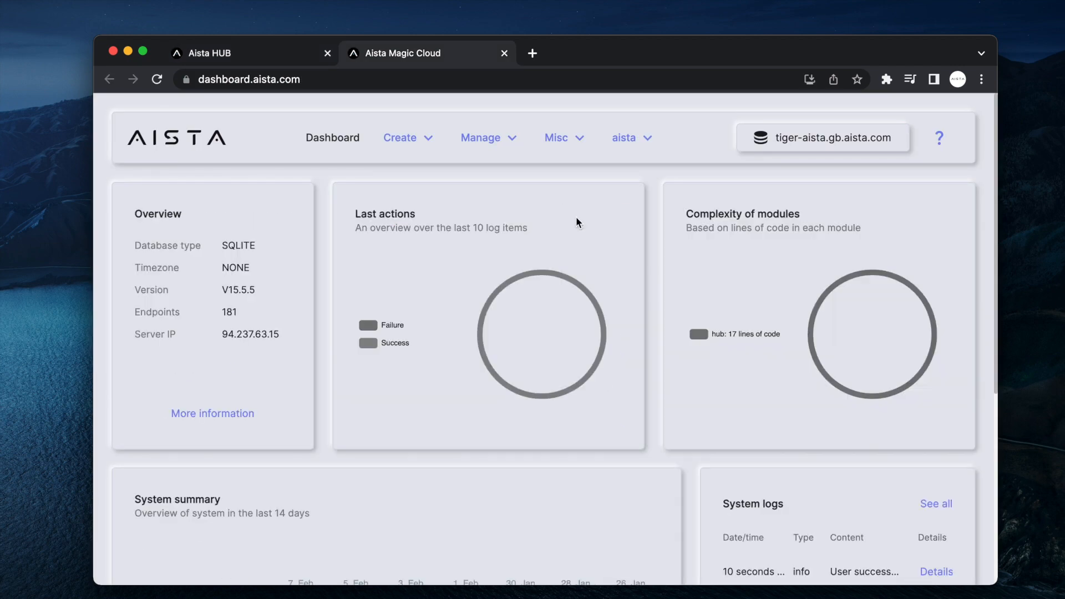
Go to Manage > Machine Learning and open the OpenAI API key settings and keys page.
left_click(471, 138)
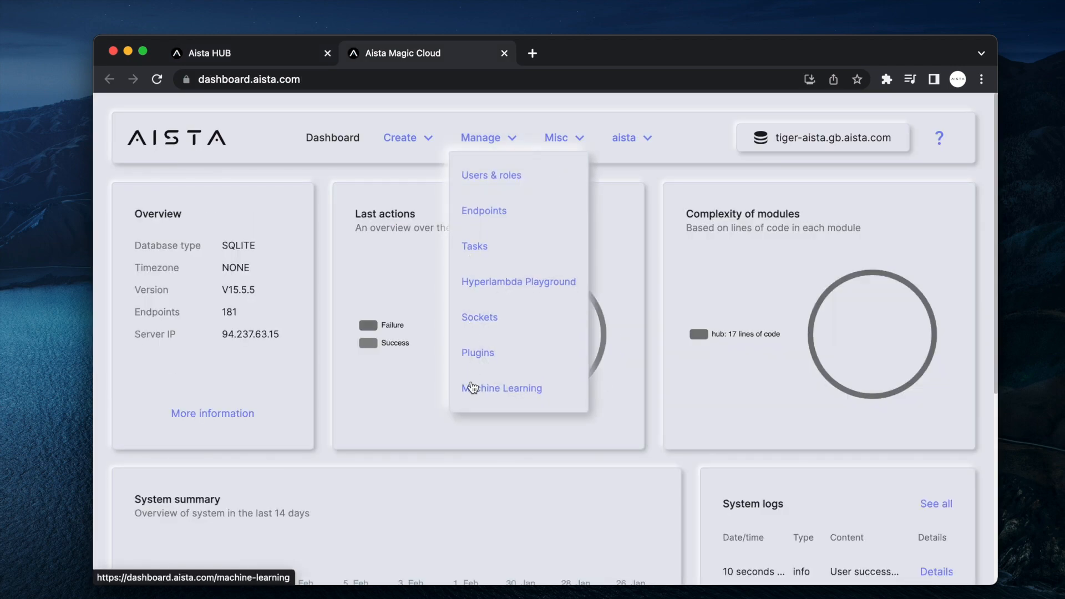
left_click(472, 388)
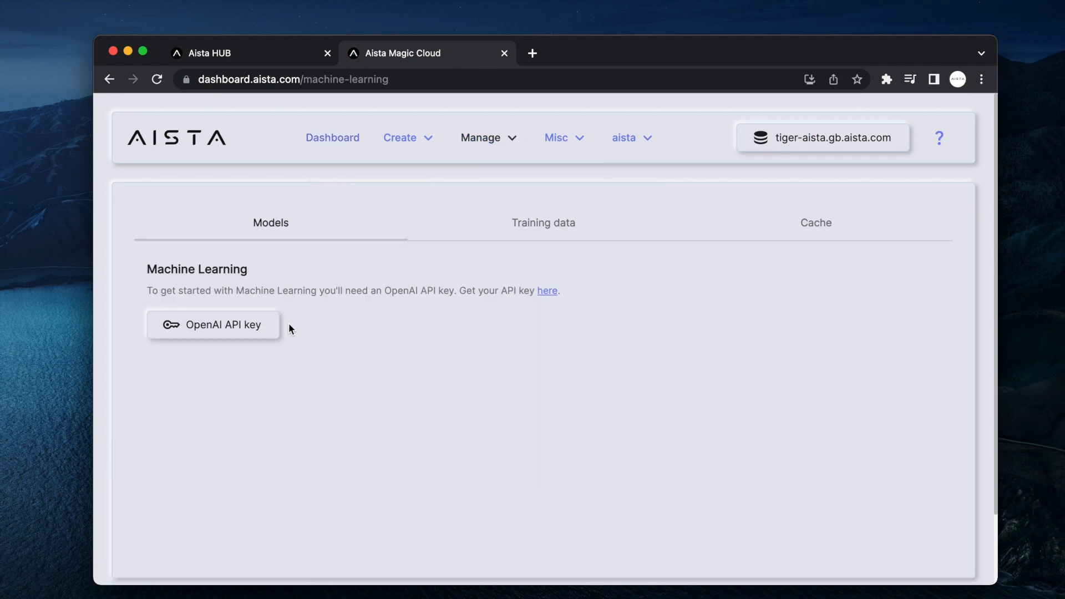
left_click(238, 325)
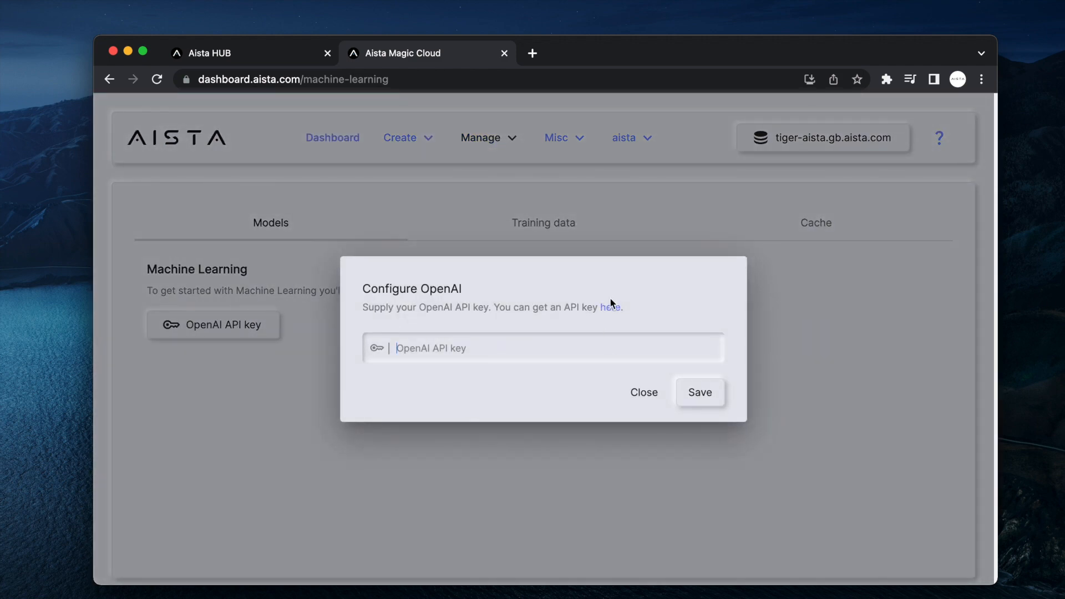
left_click(609, 310)
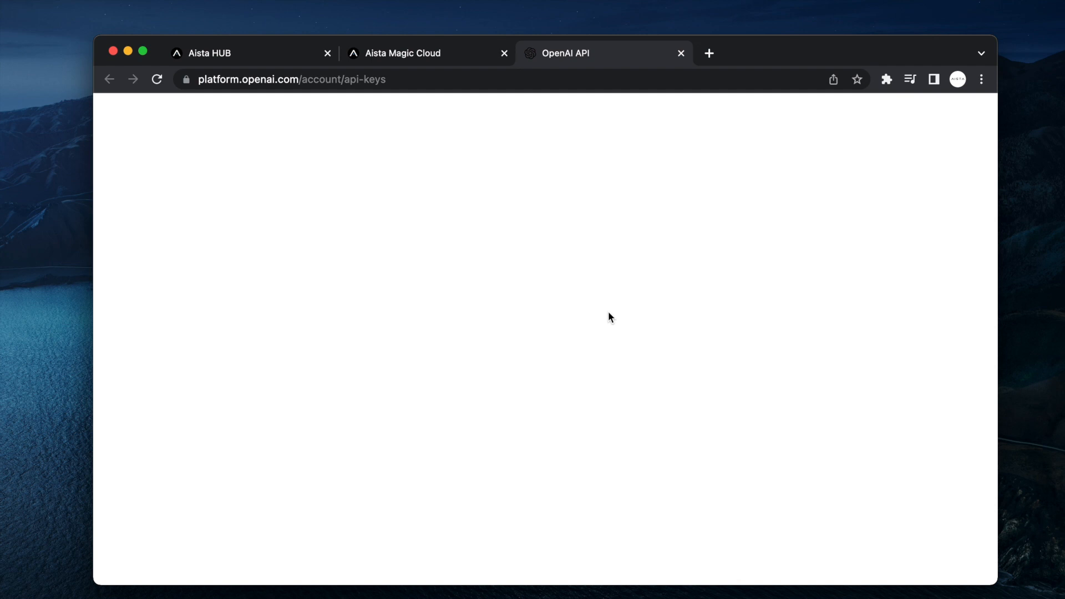
Generate a new OpenAI secret API key, copy it, and return to Magic Cloud.
left_click(401, 392)
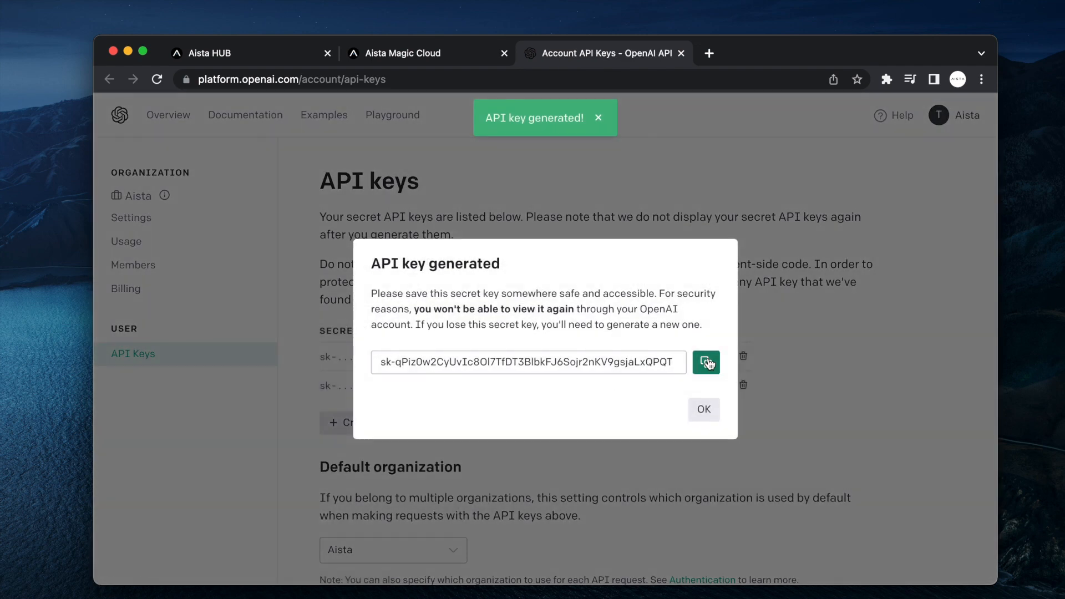
left_click(706, 362)
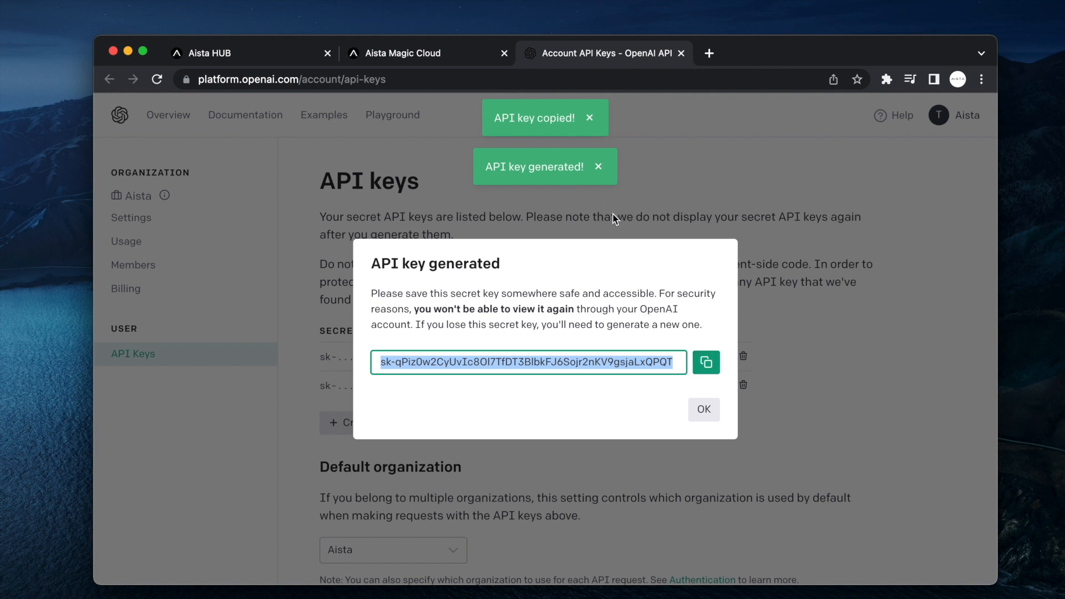
key("ctrl+shift+Tab")
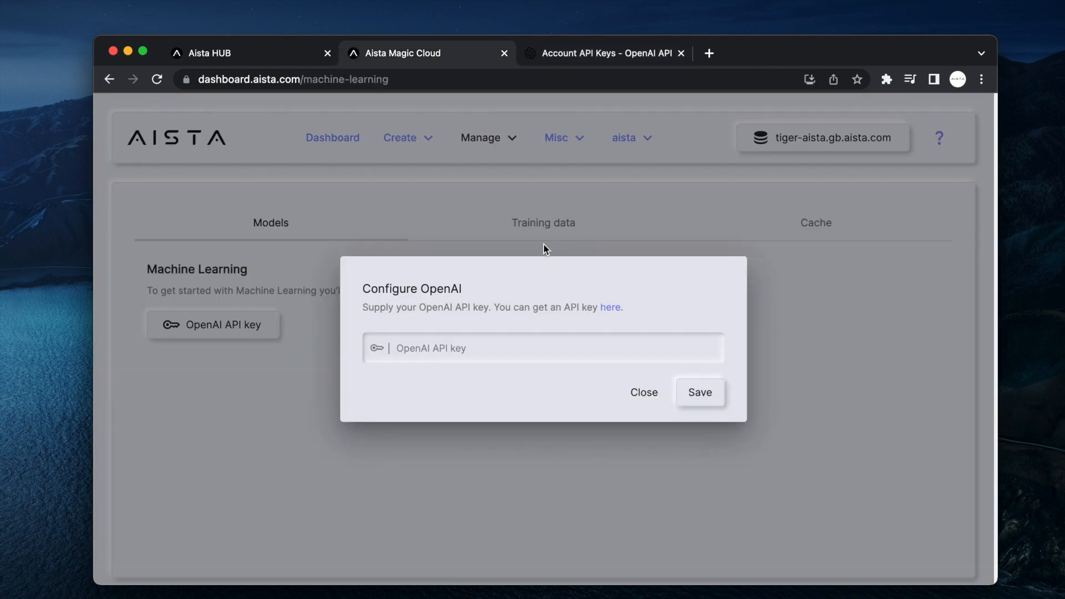
Paste the copied OpenAI API key into the cloudlet and save it.
left_click(546, 350)
key("cmd+v")
key("Return")
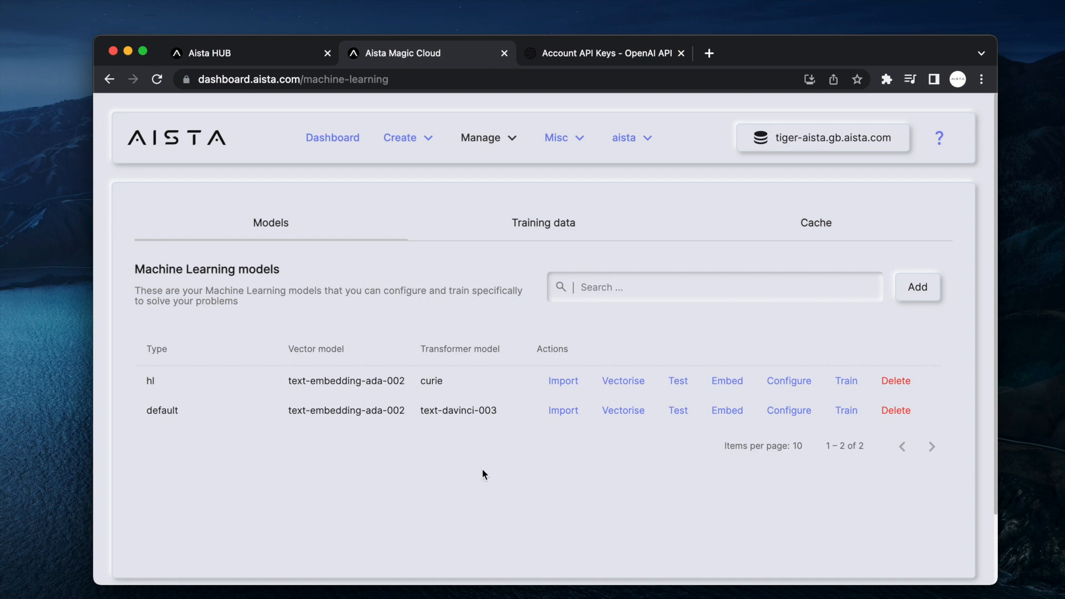
Add a new machine learning model named billion-air_org.
left_click(918, 289)
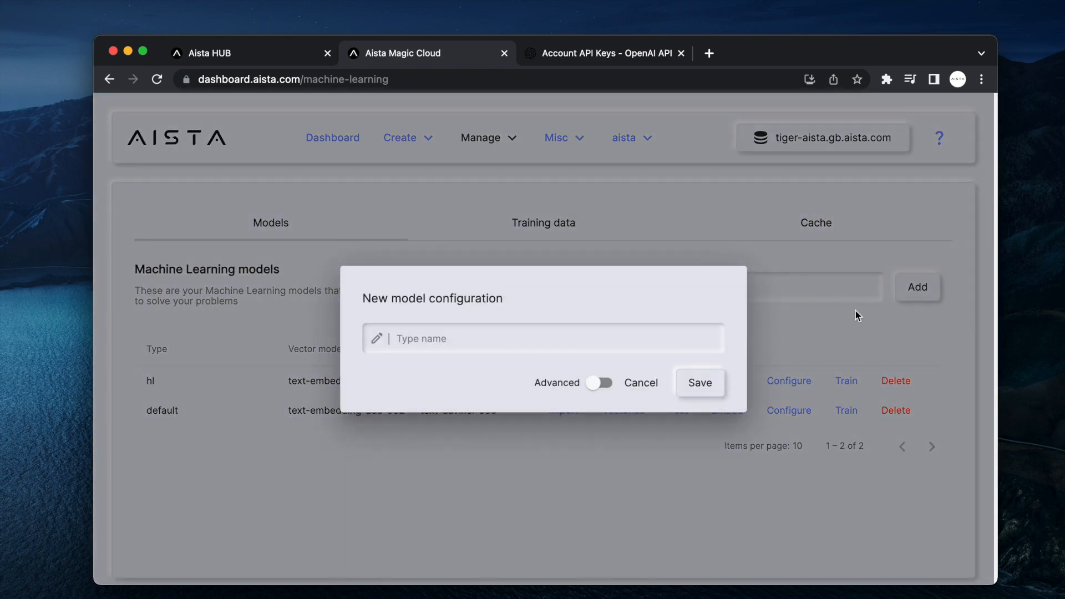
type("bui")
type("ion-air_org")
key("Return")
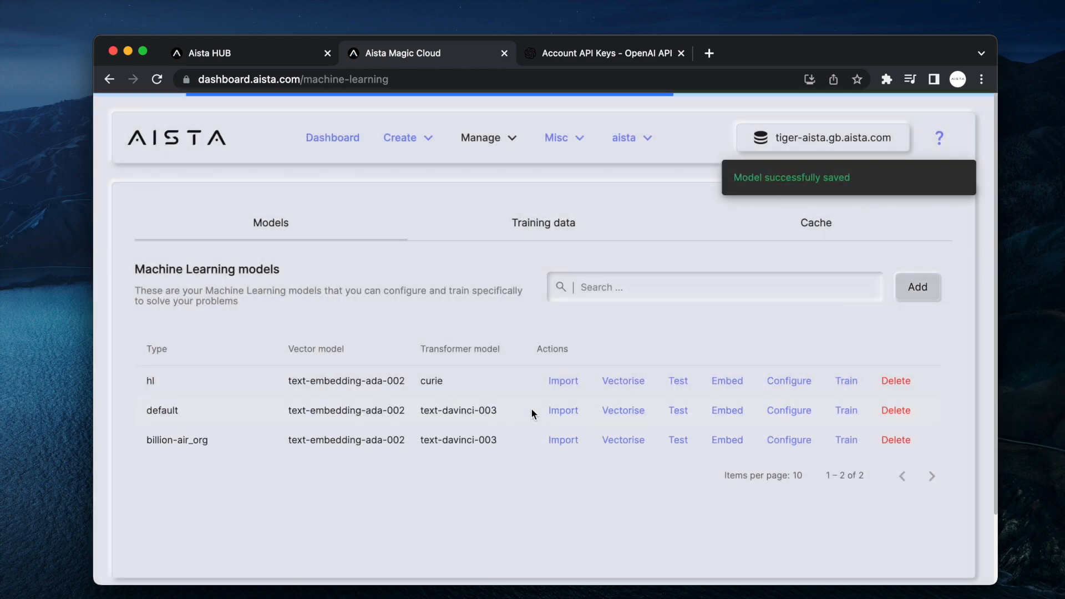
left_click(568, 440)
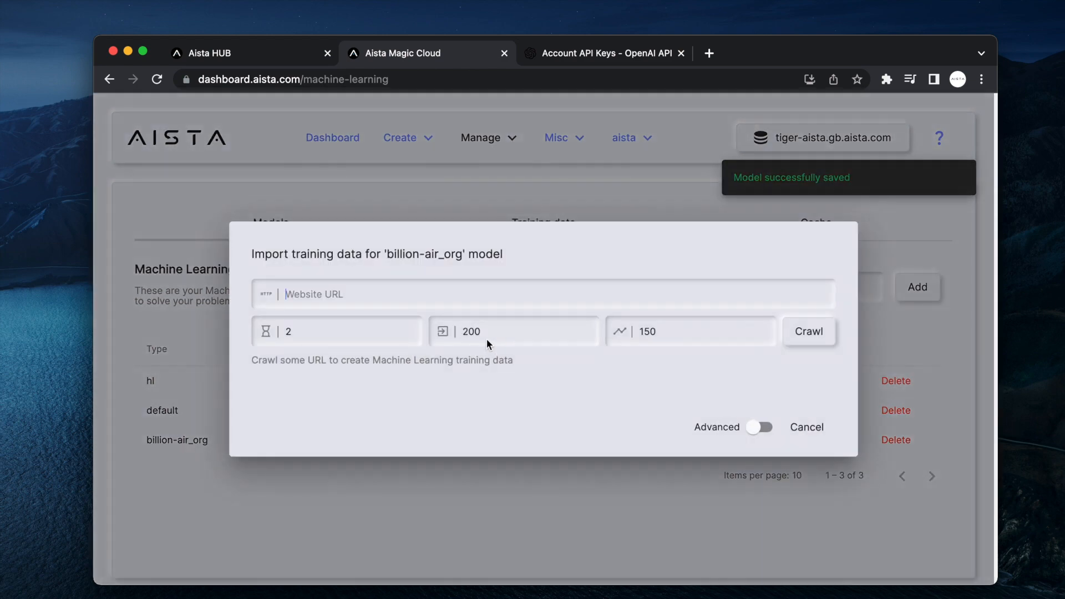
type("https:")
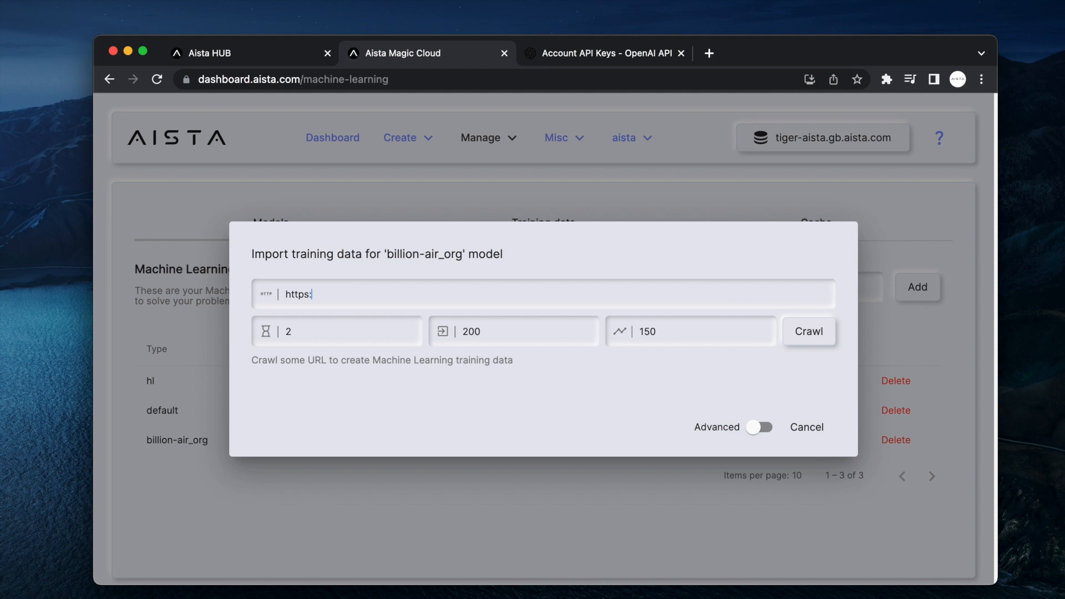
type("//billion-air.org")
left_click(352, 332)
key("BackSpace")
type("1")
key("Return")
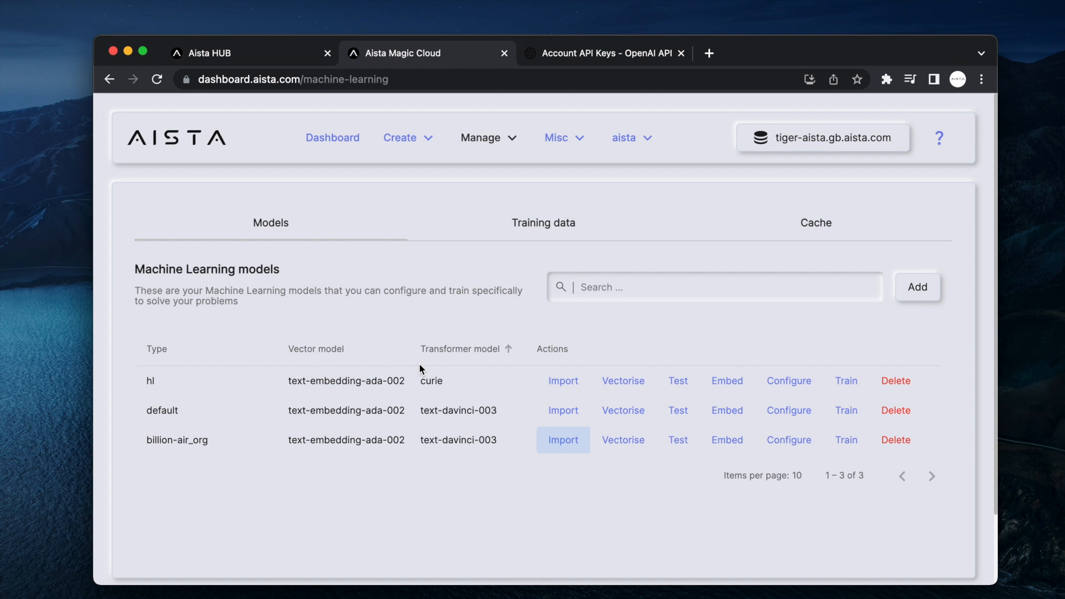
Filter the training data to billion-air_org and check its 19-entry total.
left_click(534, 222)
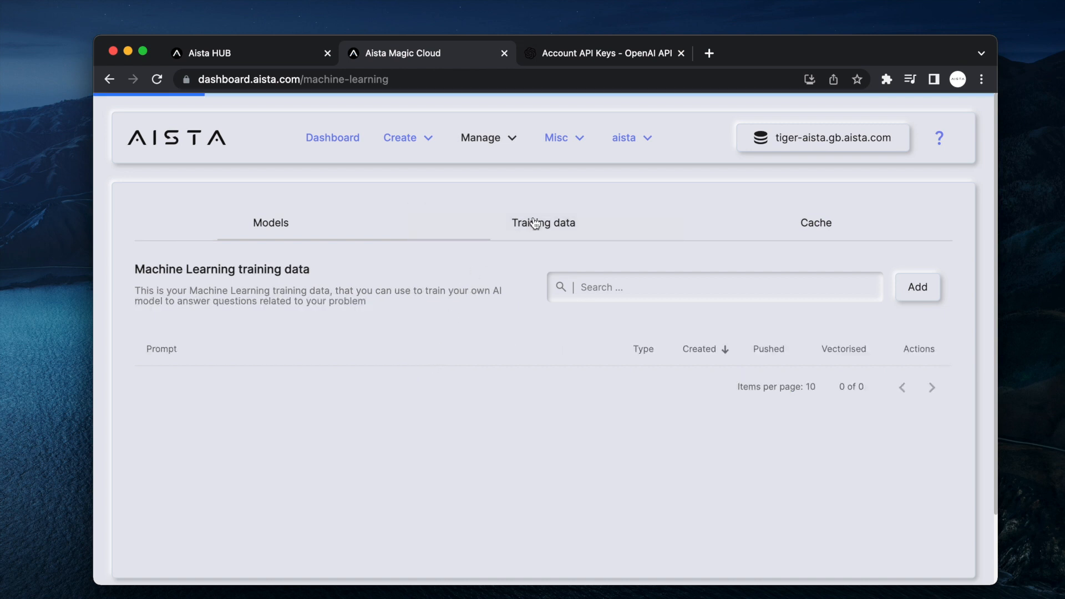
left_click(649, 286)
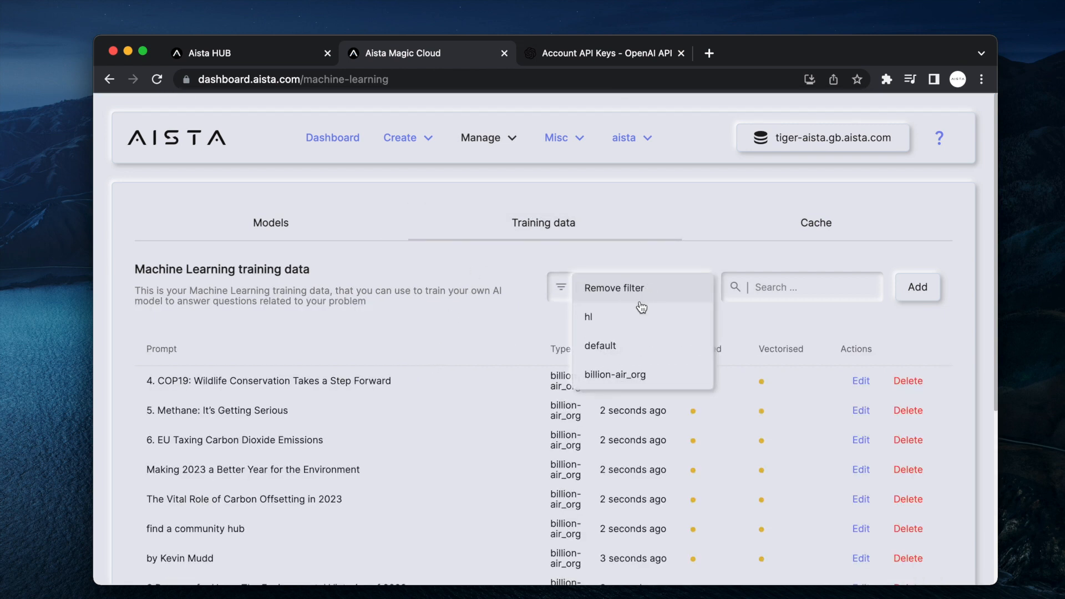
left_click(625, 374)
scroll(511, 387, "down", 5)
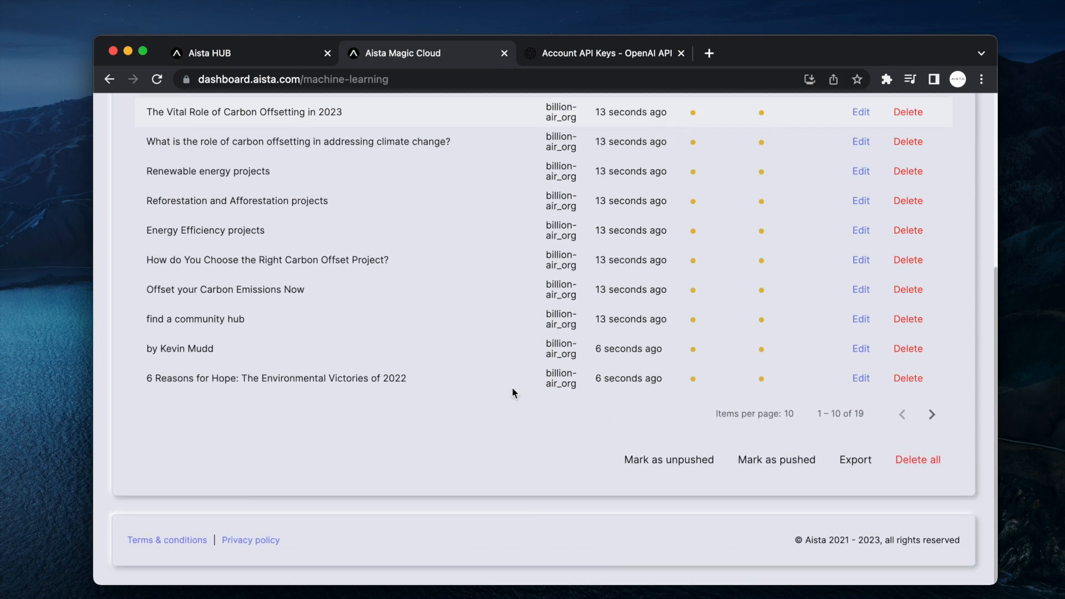
left_click_drag(863, 417, 816, 417)
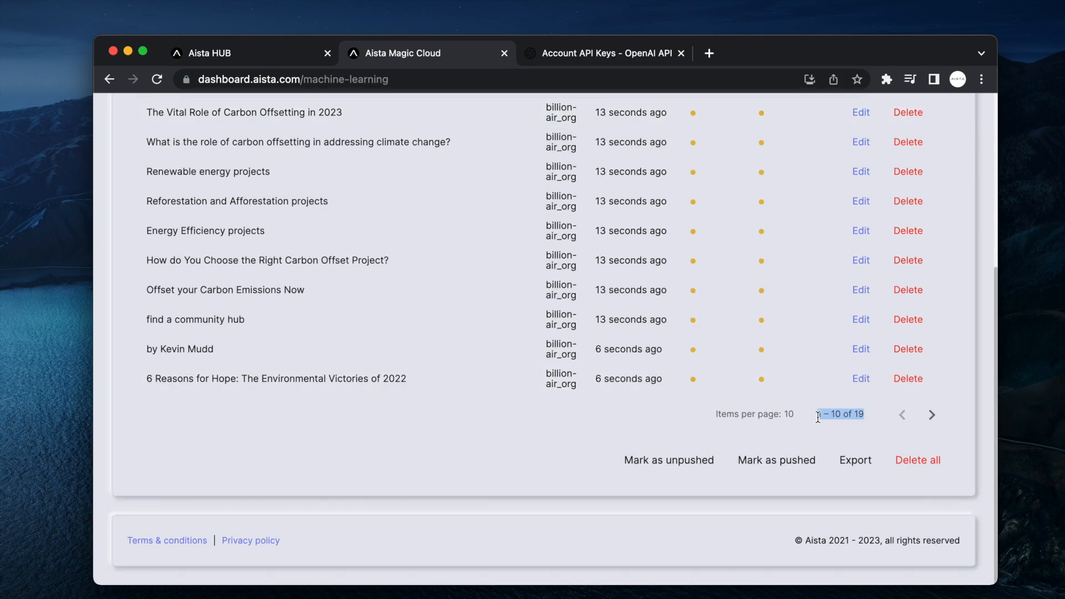
left_click(444, 451)
scroll(444, 444, "up", 5)
Re-filter the training data to billion-air_org and scroll through its 406 snippets.
left_click(281, 235)
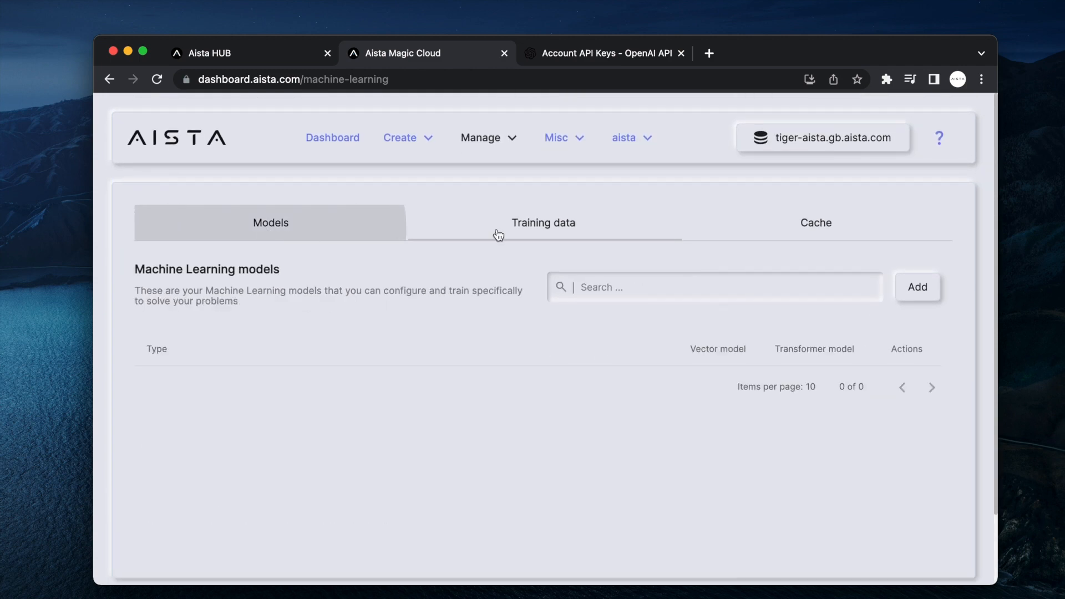
left_click(540, 229)
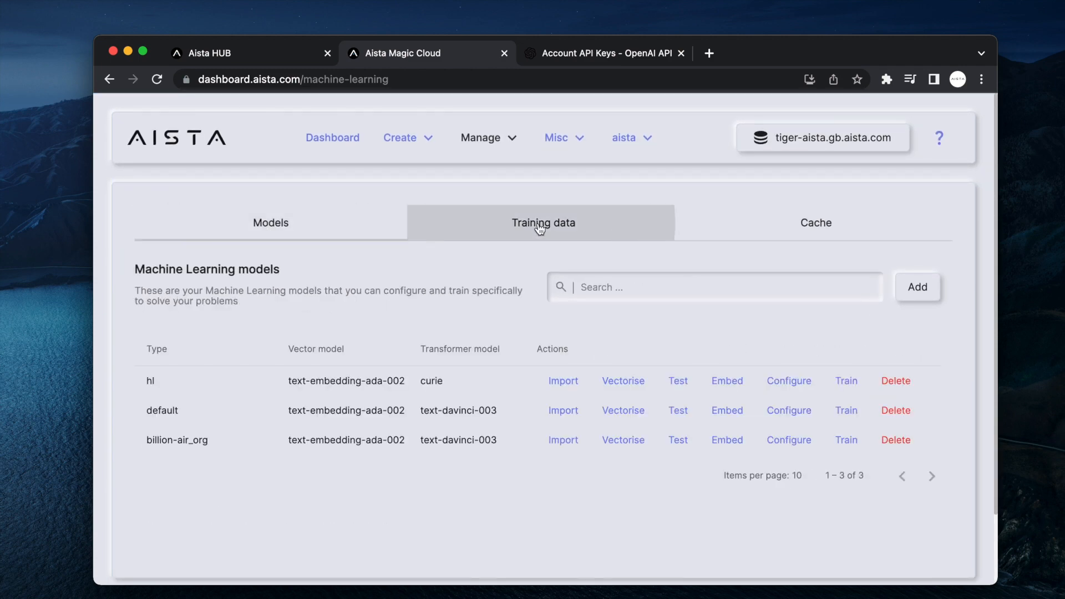
left_click(643, 292)
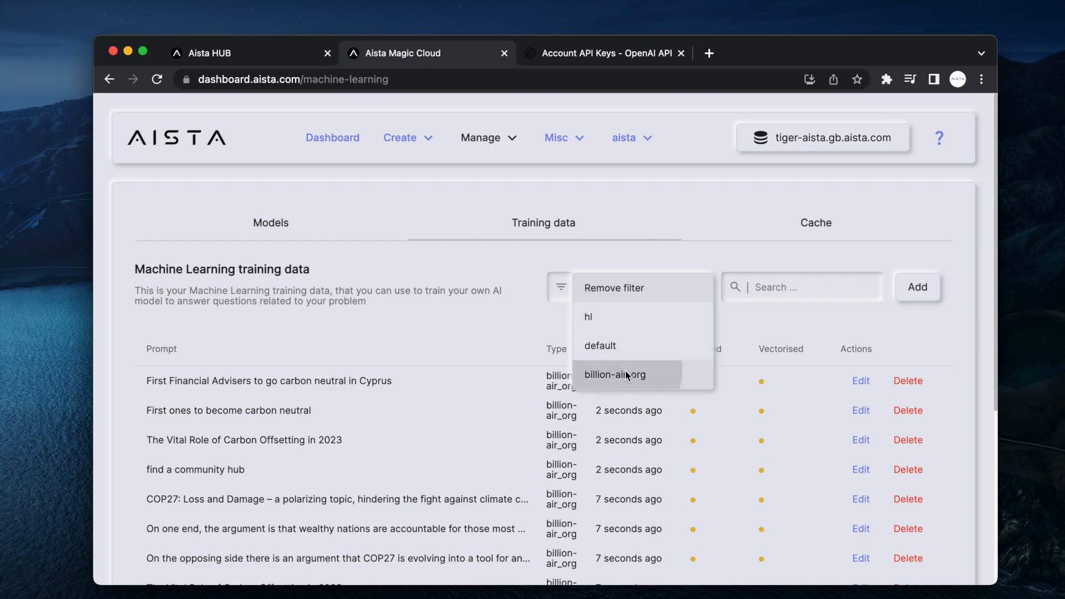
left_click(629, 374)
scroll(525, 453, "down", 5)
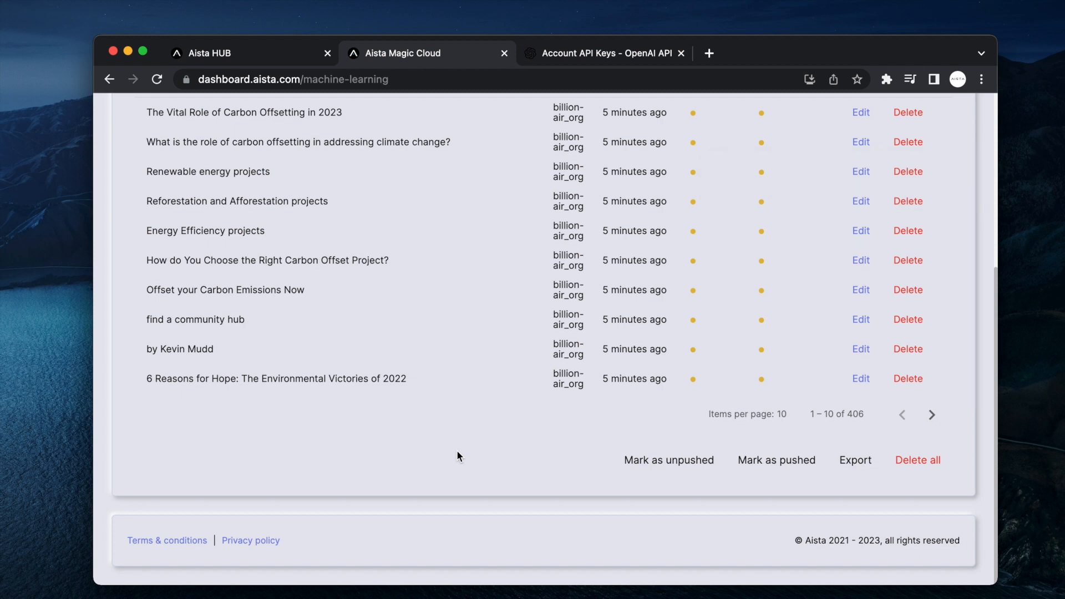
scroll(457, 451, "up", 3)
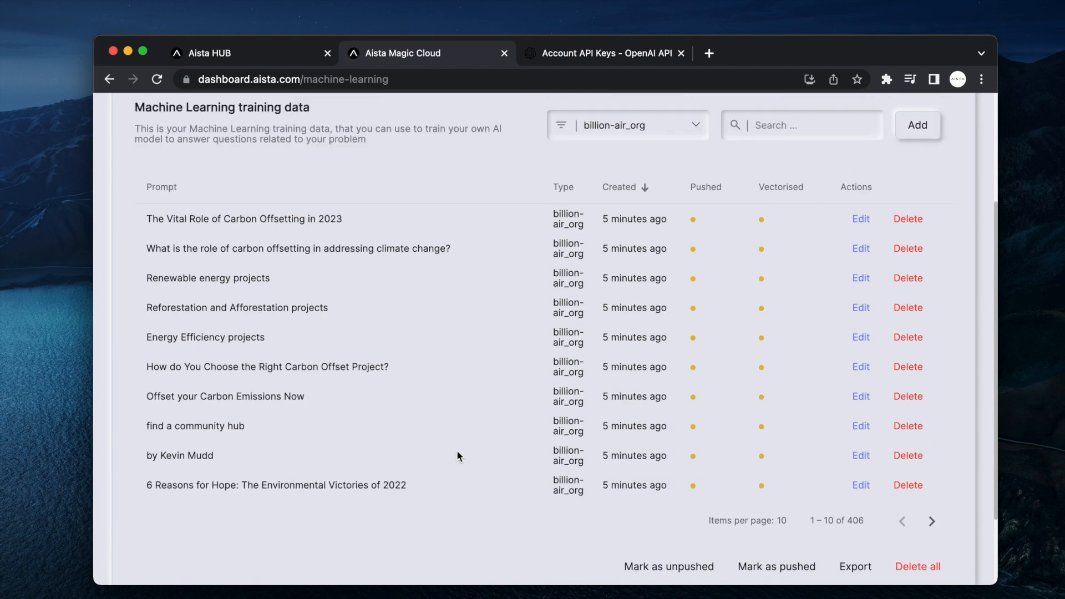
Review the carbon offsetting, carbon emissions and author byline snippets without changing them.
left_click(859, 224)
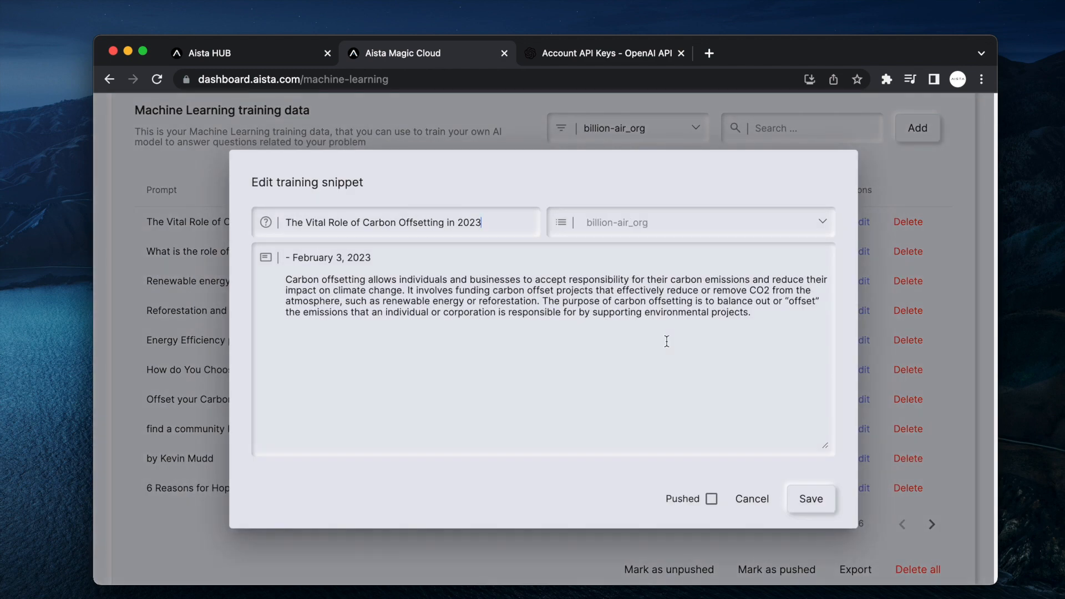
left_click_drag(639, 391, 284, 250)
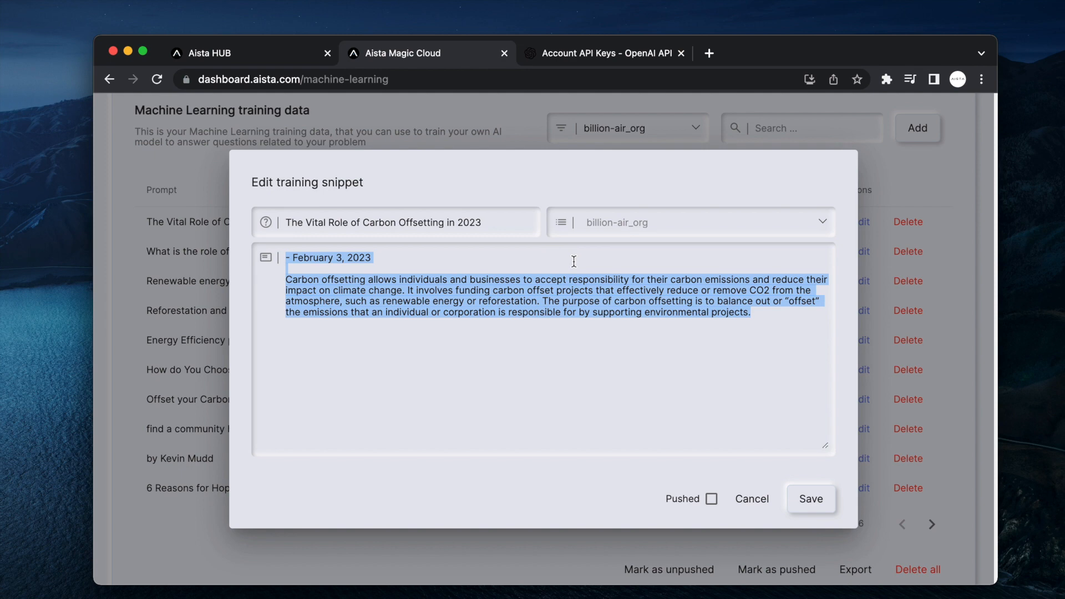
key("Escape")
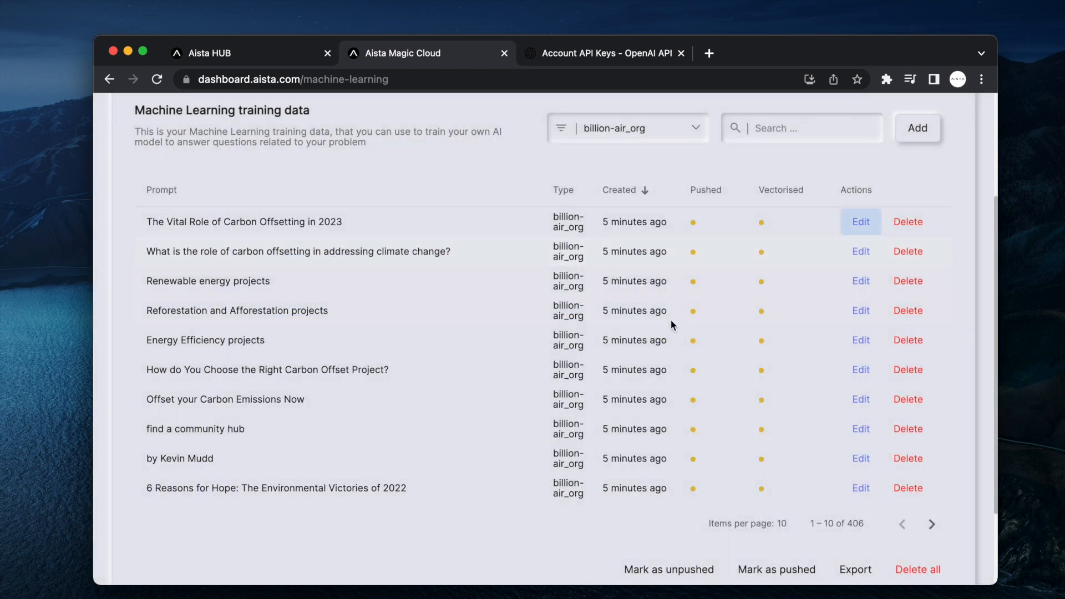
left_click(861, 399)
left_click_drag(543, 369, 174, 219)
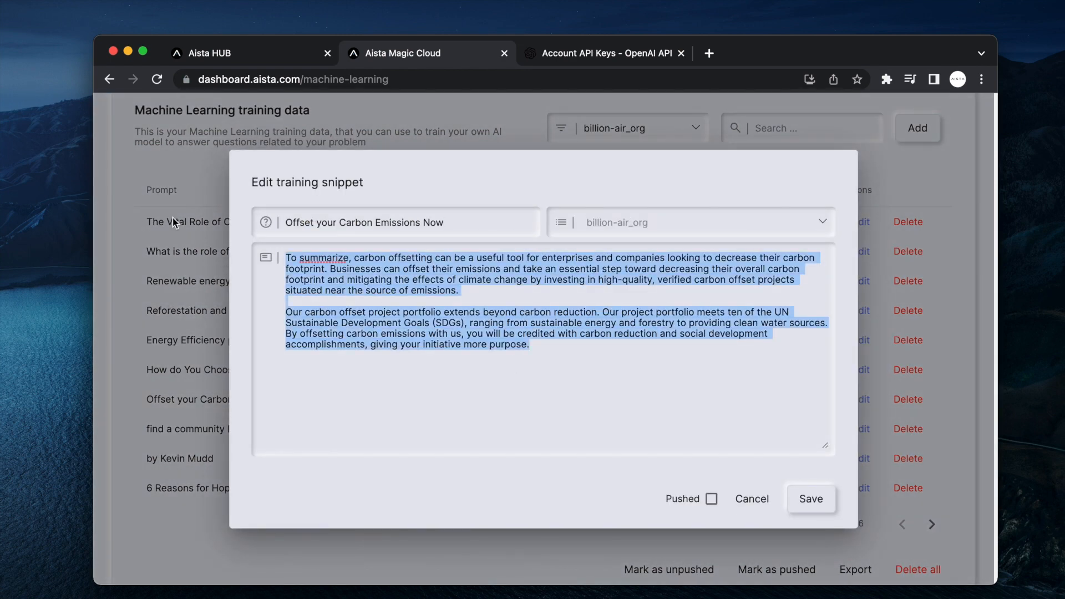
key("Escape")
left_click(861, 459)
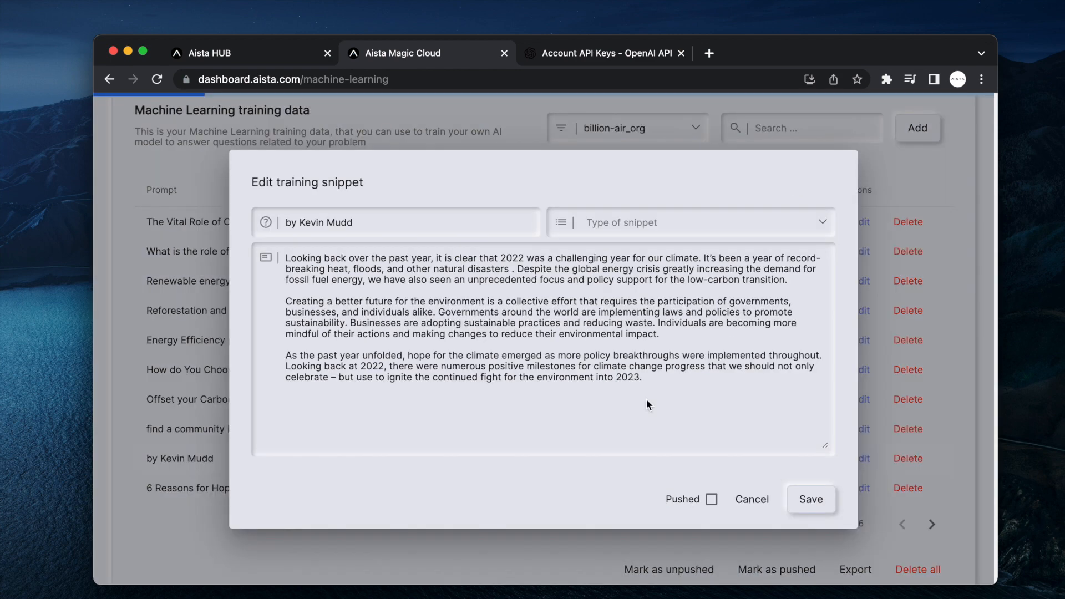
left_click_drag(713, 393, 86, 178)
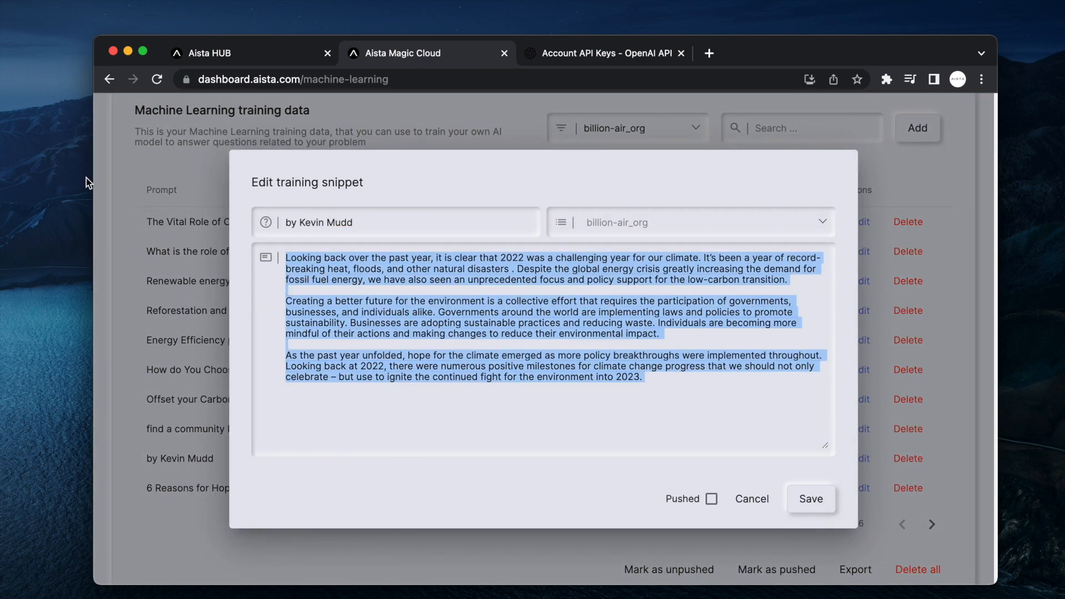
key("Escape")
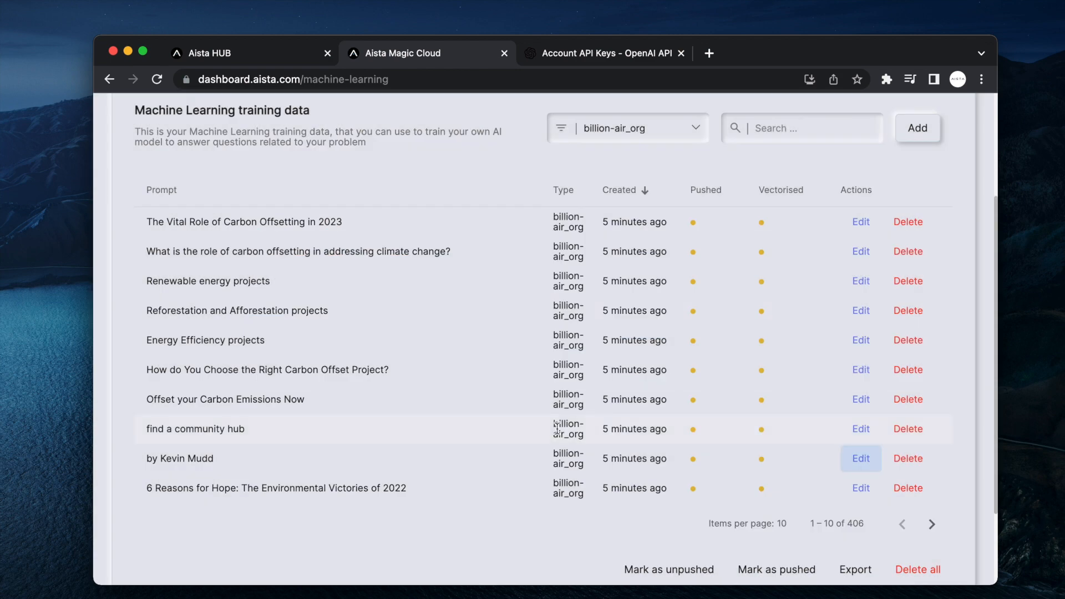
Page through the snippets to the 'find a community hub' entry and copy its prompt text.
left_click(932, 525)
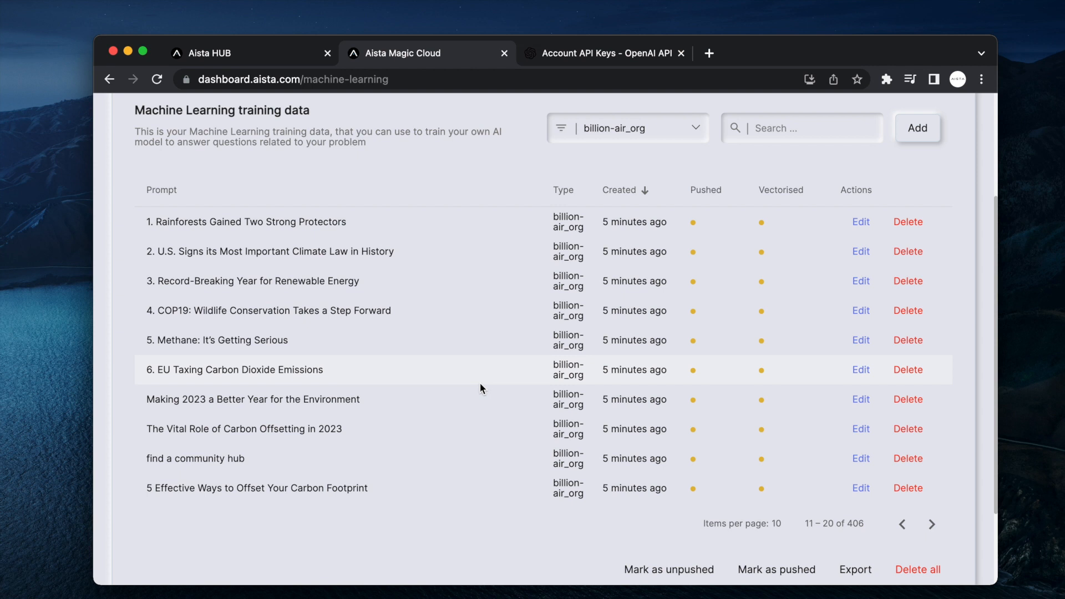
left_click(932, 524)
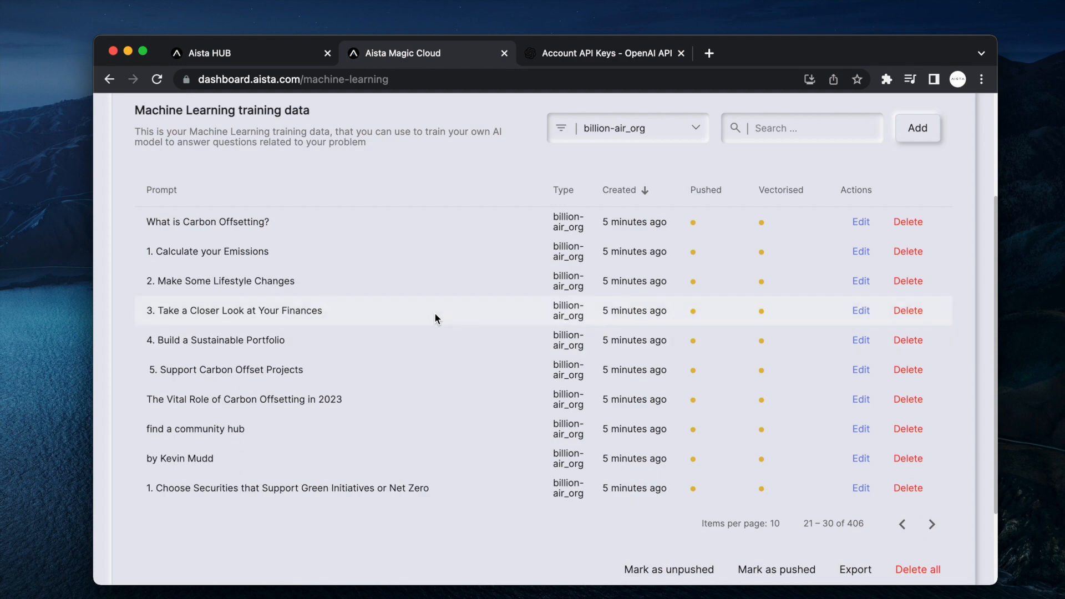
left_click(861, 428)
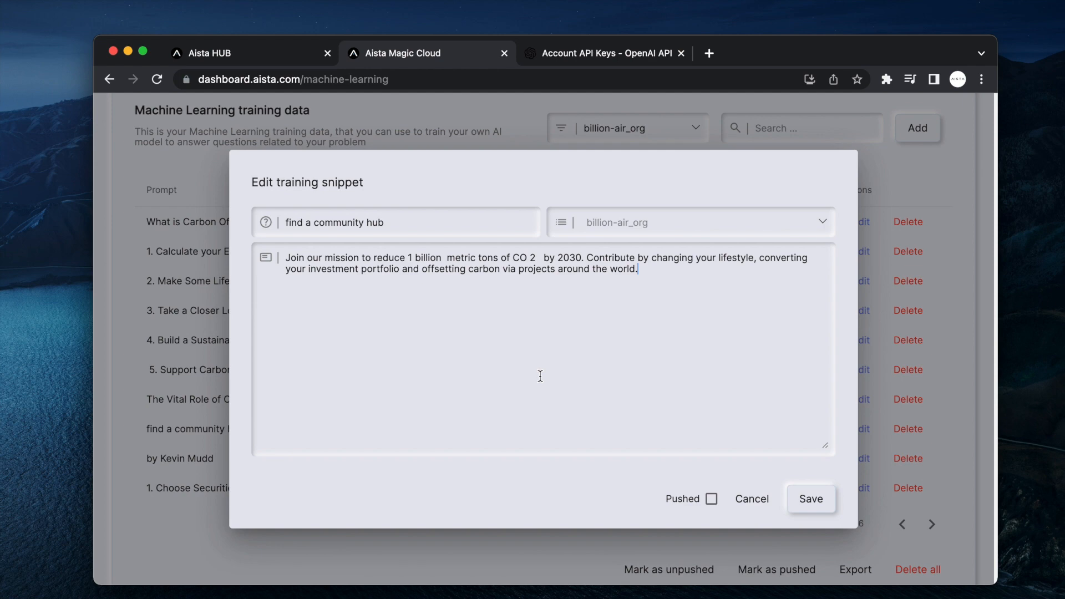
key("Escape")
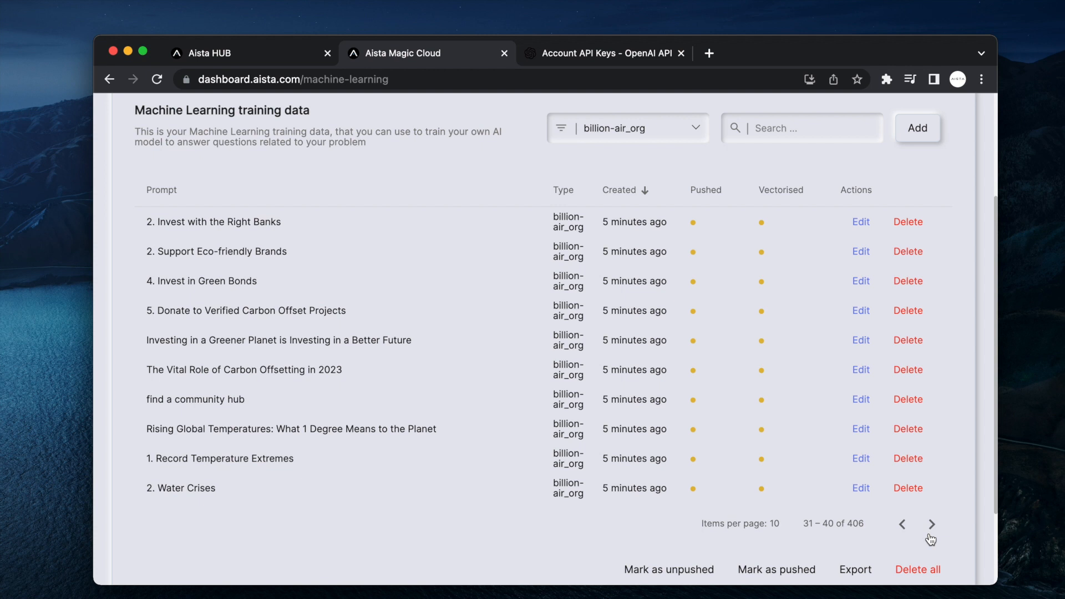
left_click(930, 535)
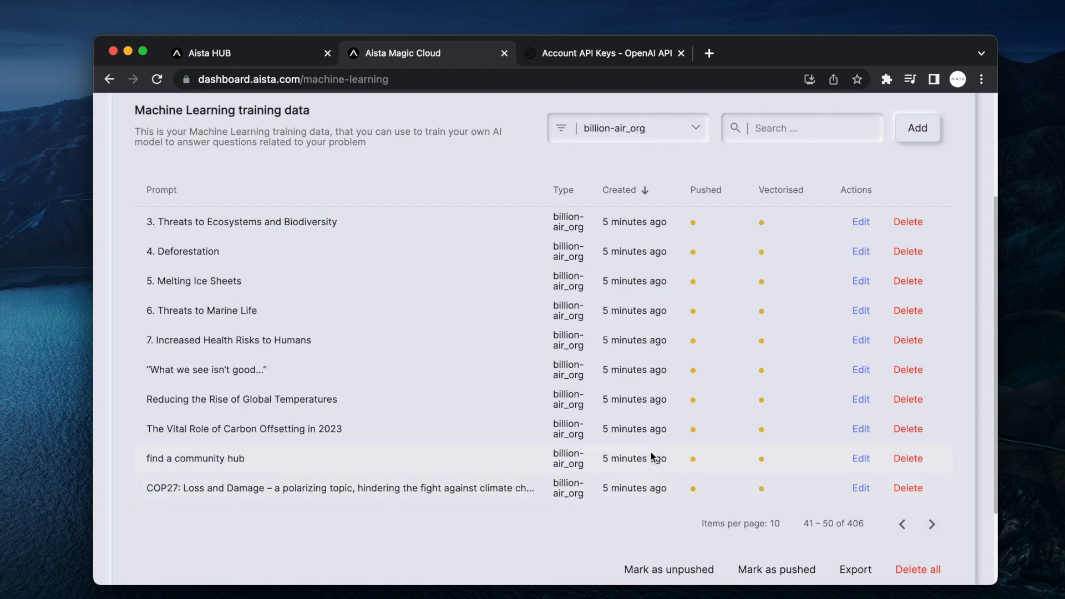
left_click(859, 460)
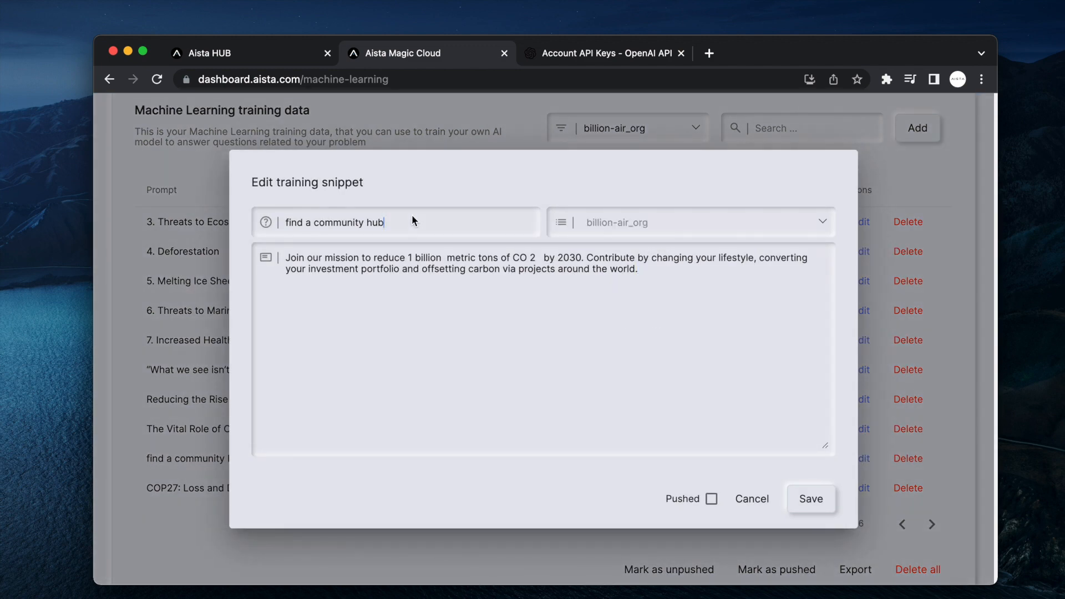
key("super+a")
key("super+c")
key("Escape")
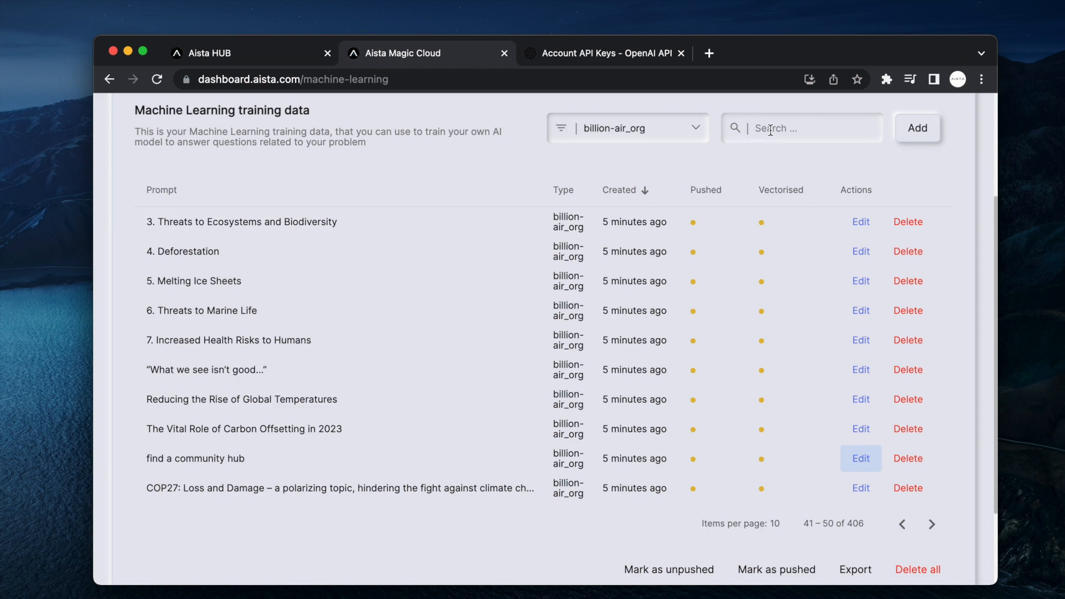
Search for 'find a community hub' and delete all 69 matching snippets.
left_click(770, 130)
key("super+v")
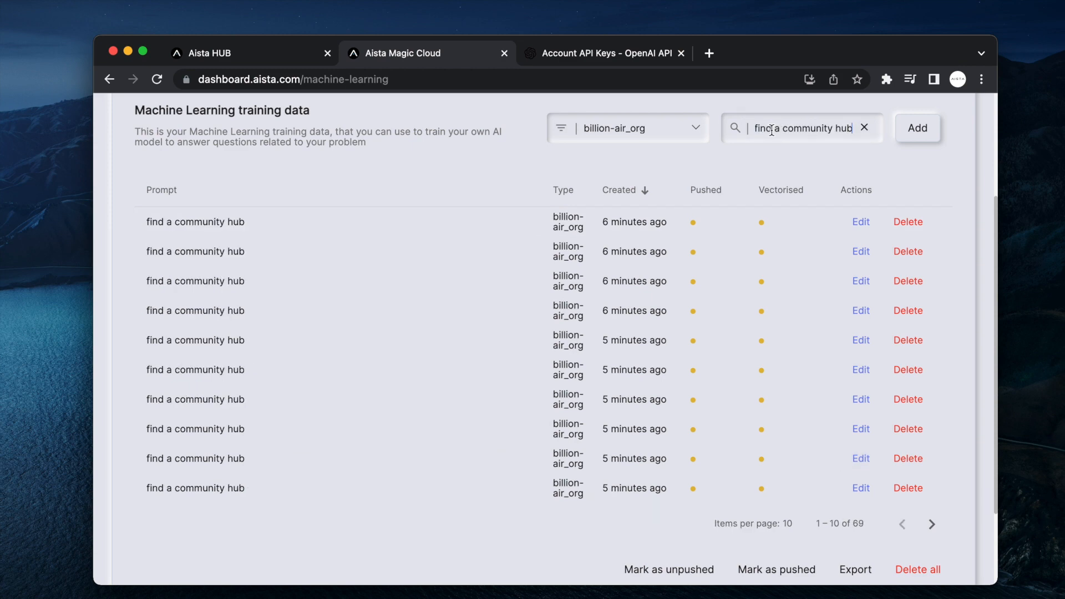
scroll(771, 268, "down", 5)
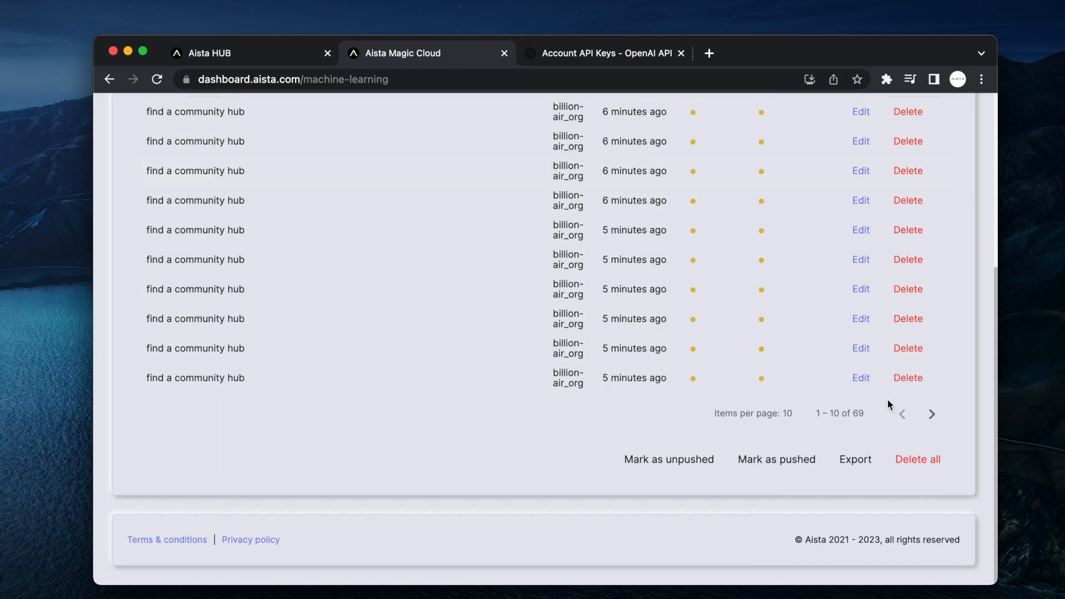
left_click(913, 460)
left_click(677, 390)
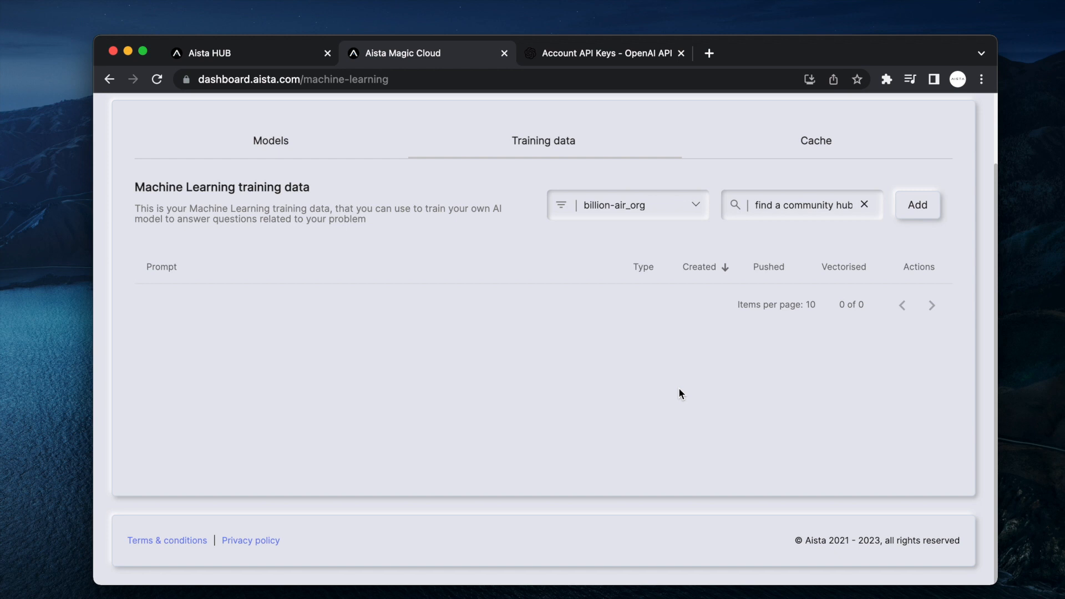
Vectorise the billion-air_org model, creating embeddings for its 346 snippets.
left_click(269, 143)
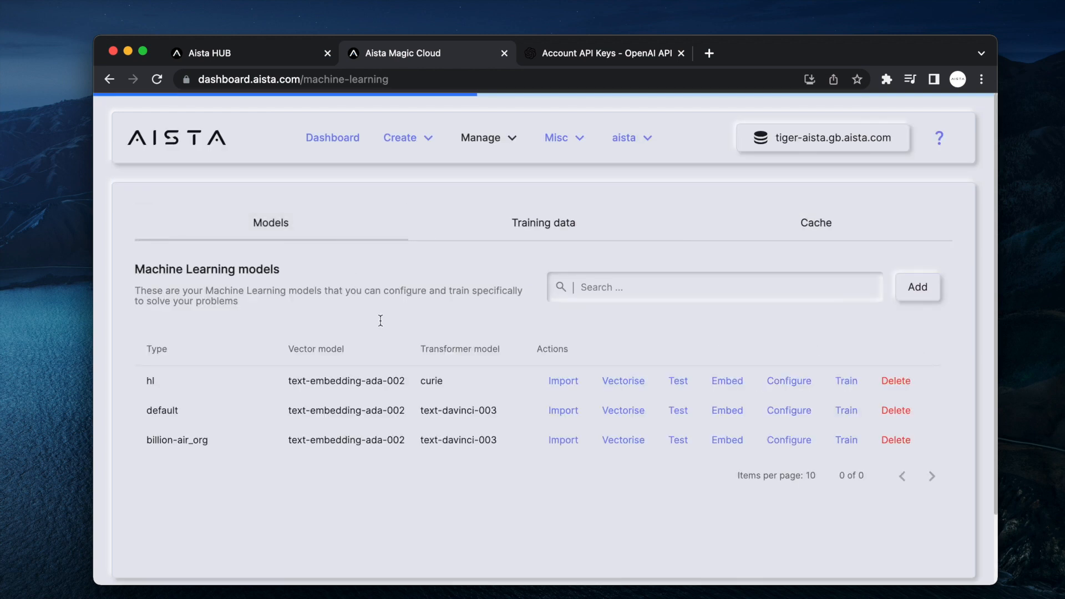
left_click(624, 442)
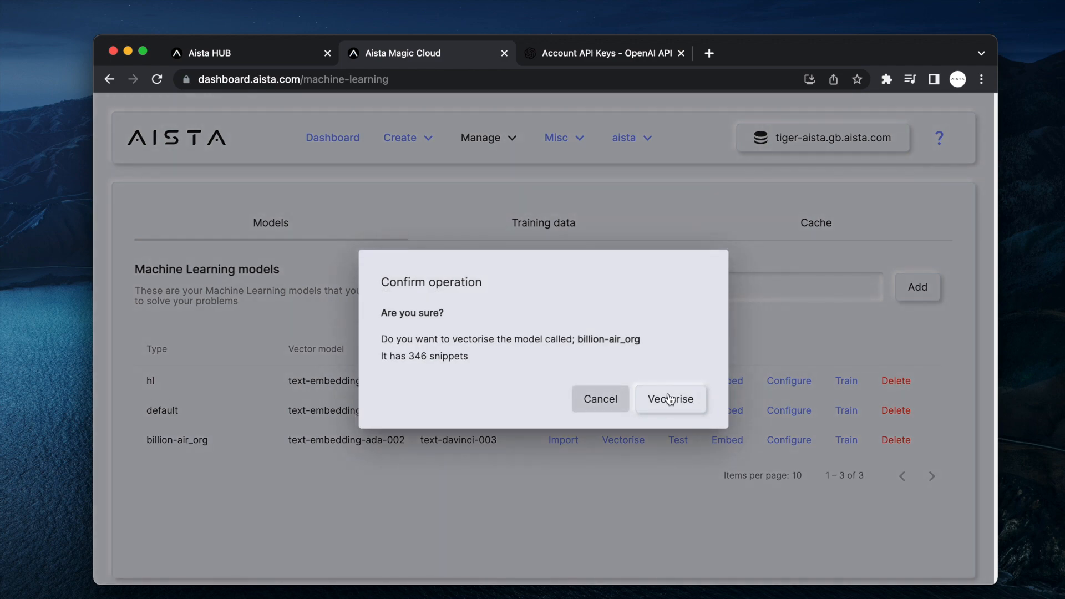
left_click(670, 400)
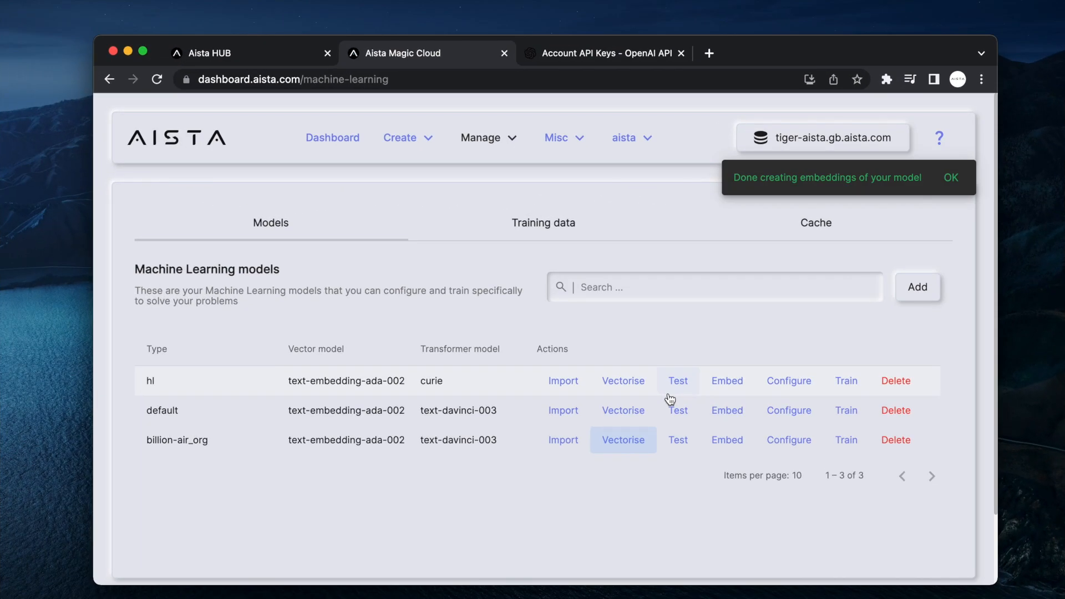
In the billion-air_org test chat, ask who Billion-Air's co-founder is.
left_click(677, 440)
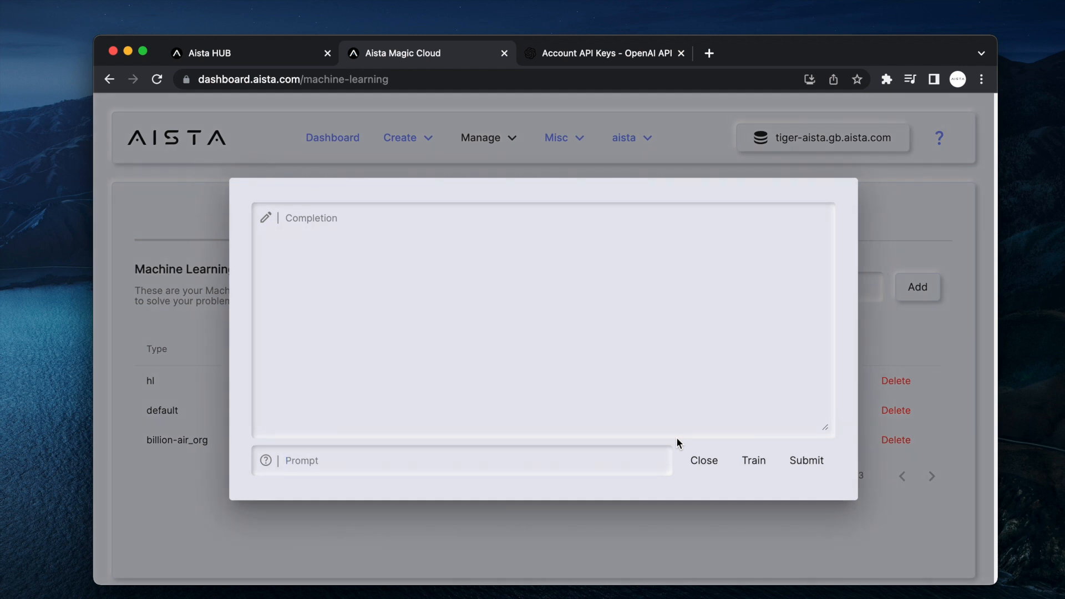
key("Return")
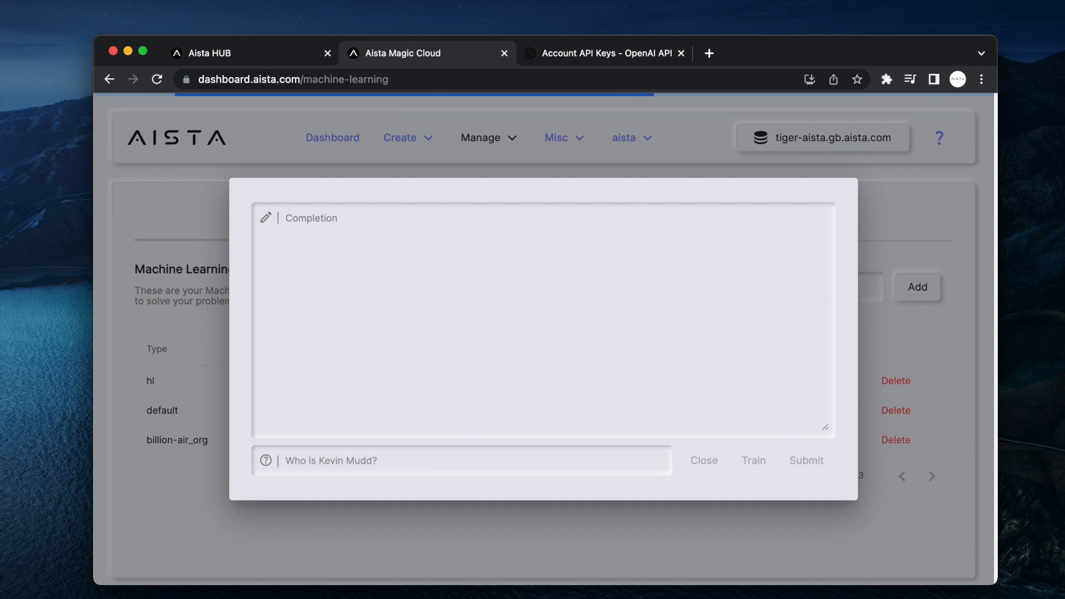
Replace the question with 'What is Billion-Air?', submit it, and open a new browser tab.
key("super+a")
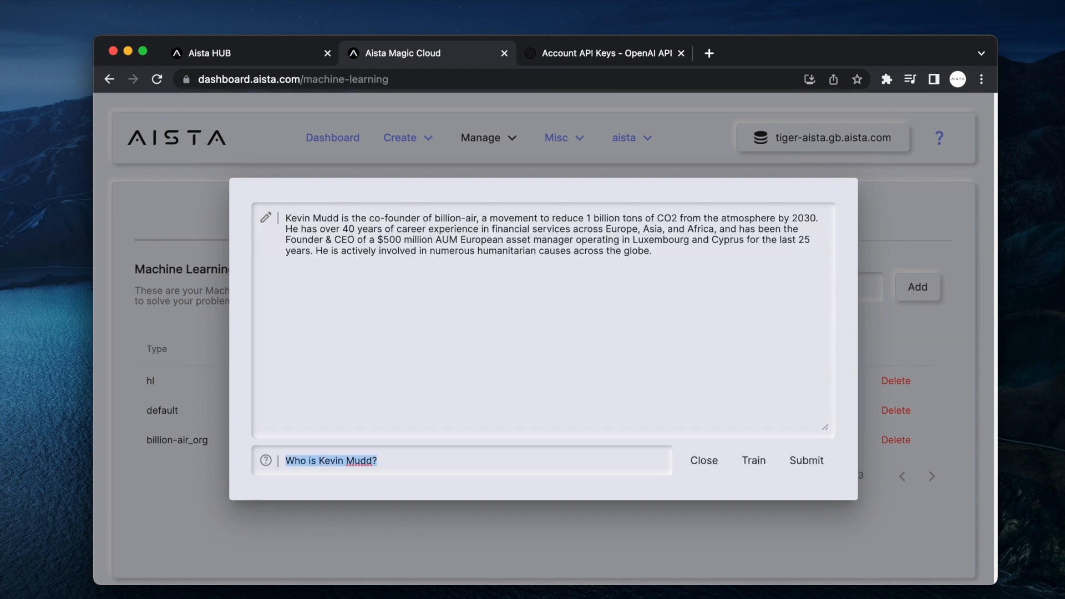
type("What is Billion-Air")
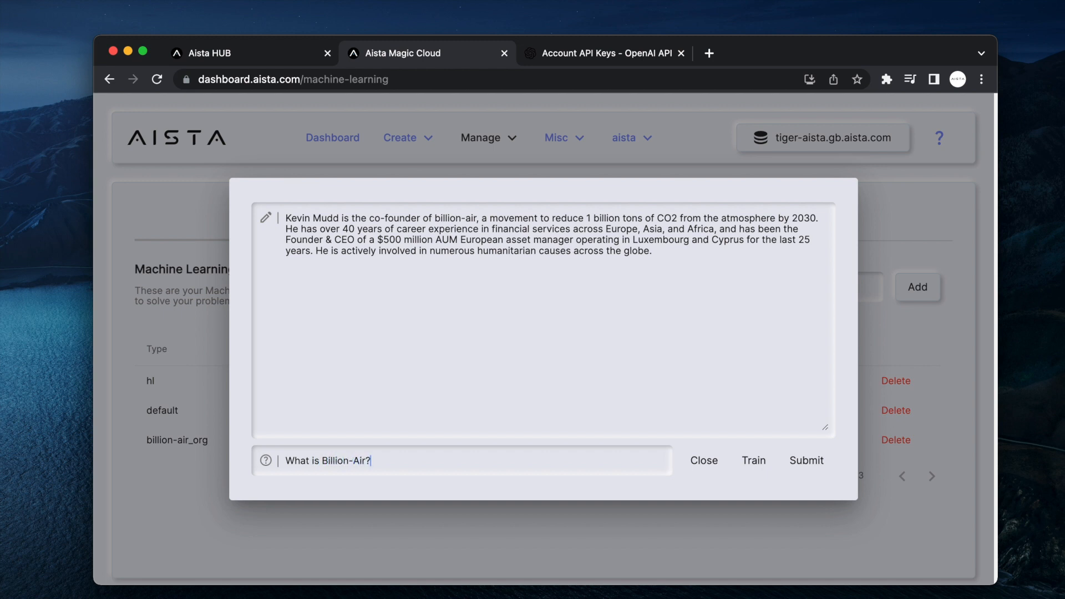
key("Return")
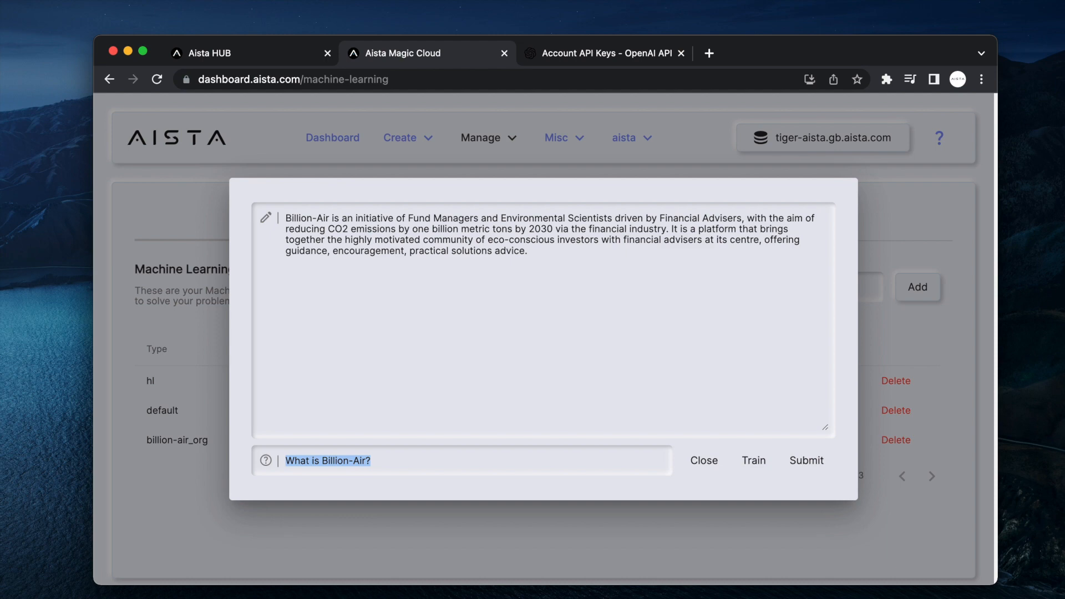
key("super+t")
Load billion-air.org in the new tab, then return to Aista Magic Cloud and close the test dialog.
type("billion-air.org")
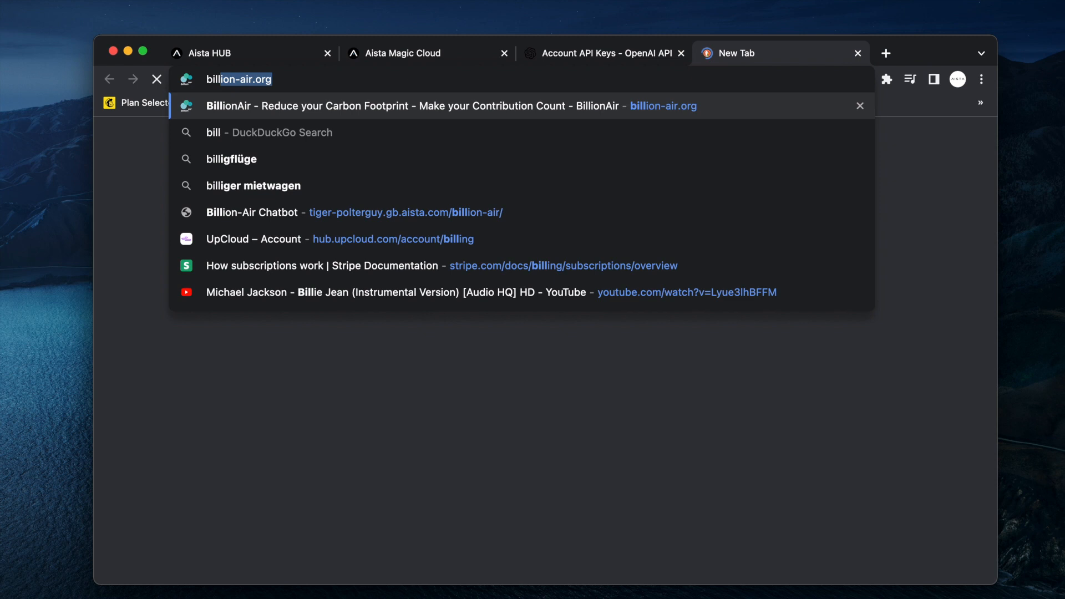
key("Return")
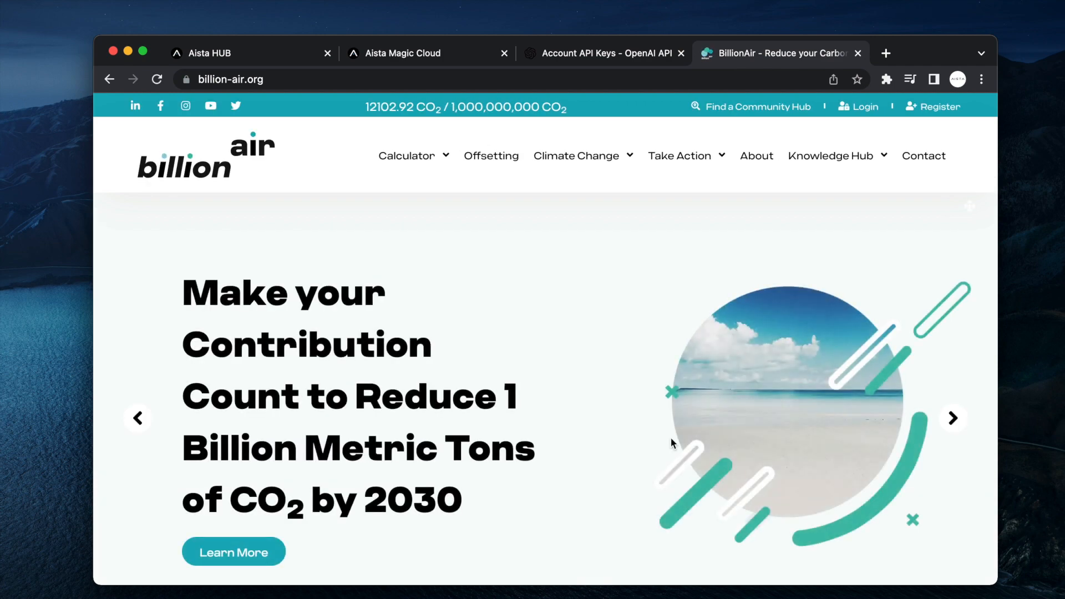
scroll(501, 428, "down", 5)
scroll(501, 428, "up", 5)
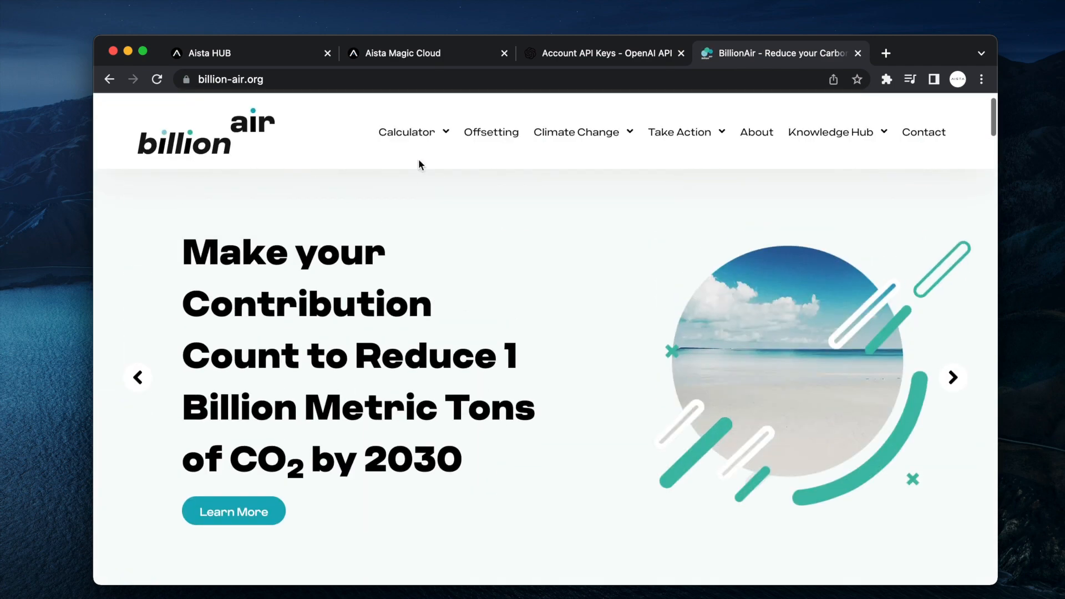
left_click(411, 50)
left_click(911, 334)
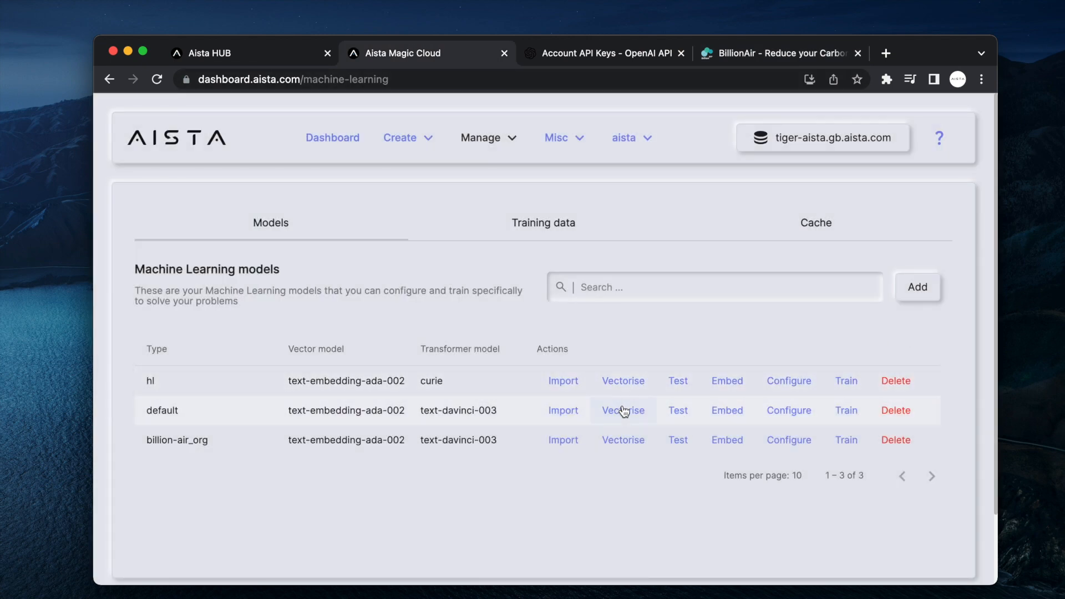
Re-ask billion-air_org 'What is Billion-Air?', select the aviation-services answer, then close the dialog.
left_click(678, 410)
type("What")
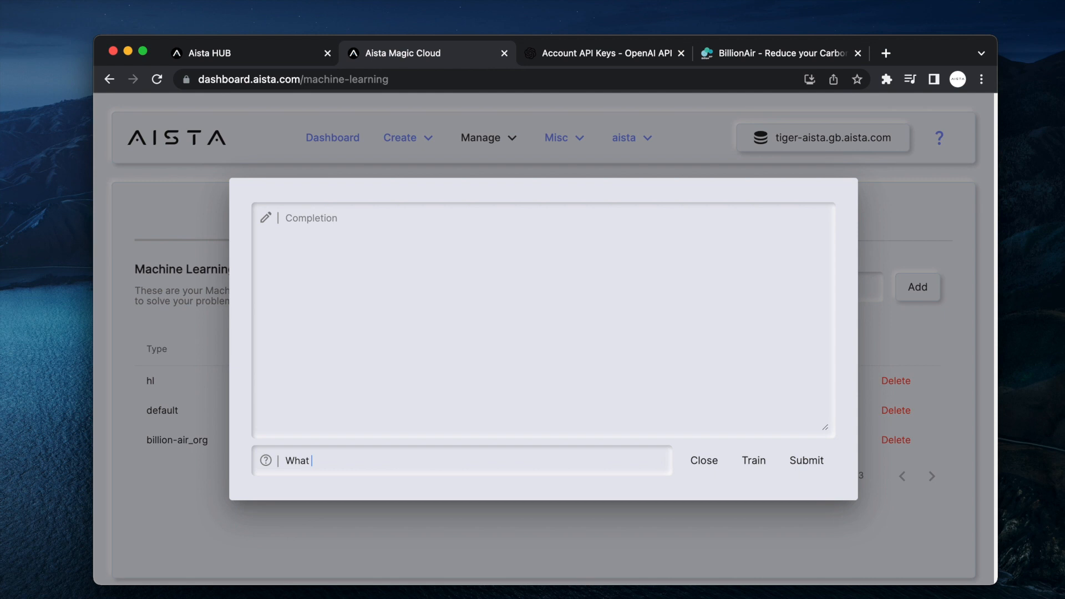
type(" is Billion-Air?")
key("Return")
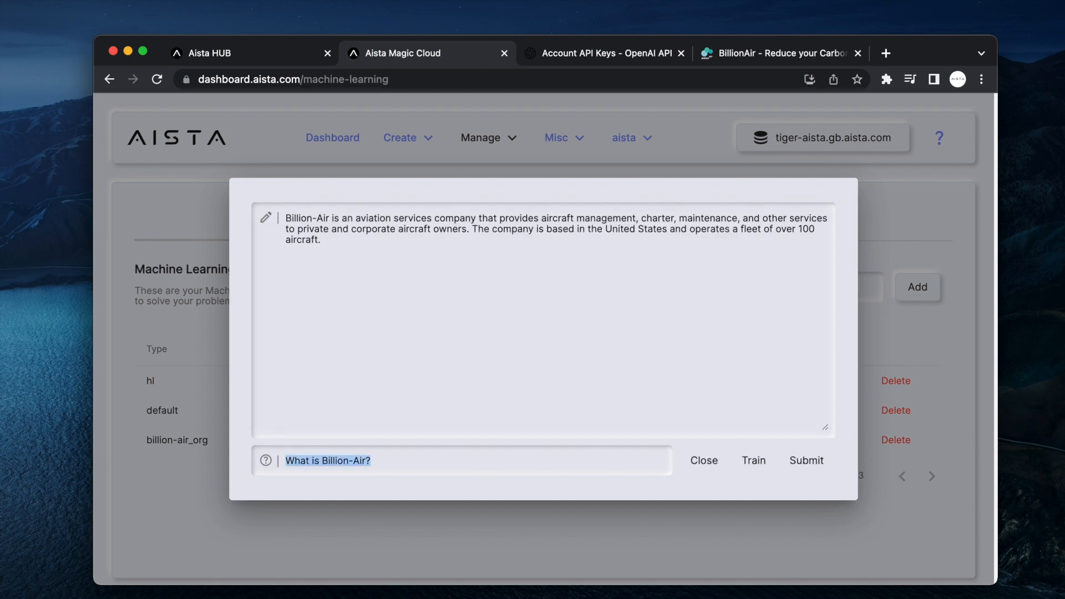
left_click(385, 266)
key("super+a")
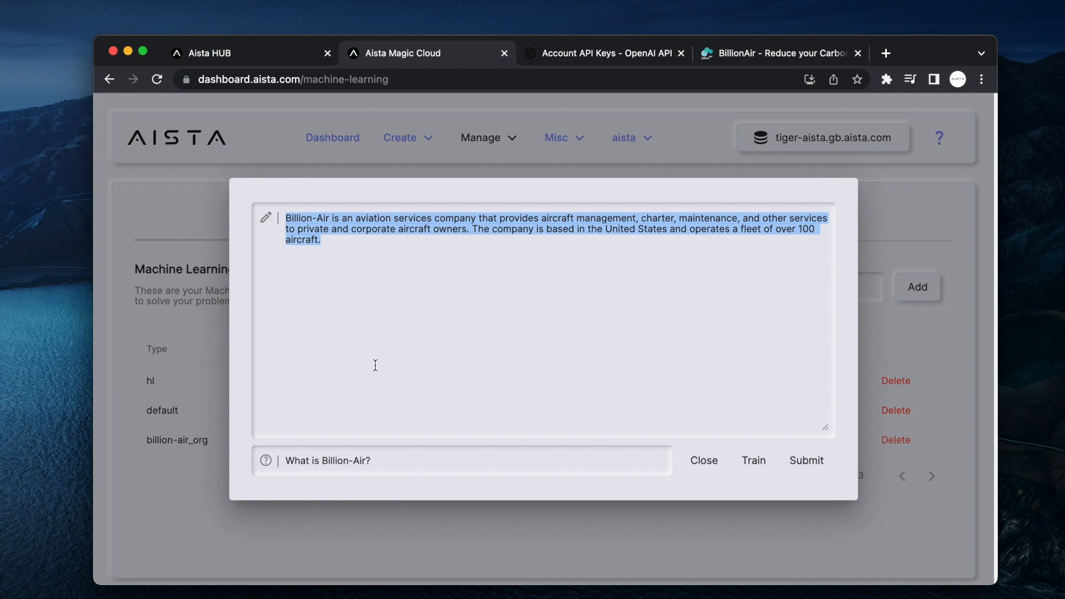
left_click(900, 338)
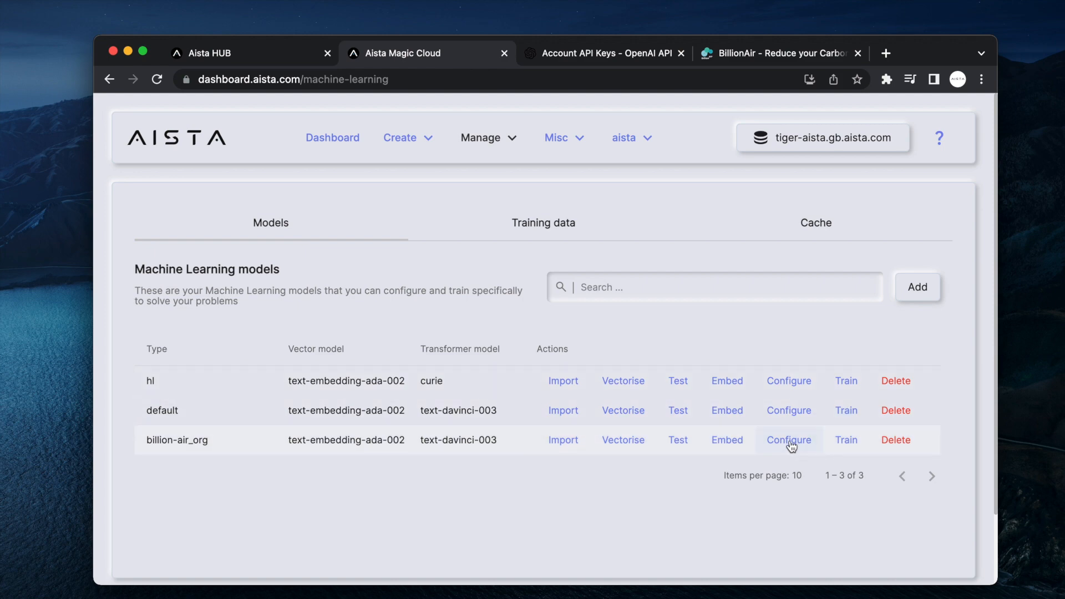
Save billion-air_org's advanced configuration with text-davinci-003, text-embedding-ada-002 and vectors enabled.
left_click(790, 441)
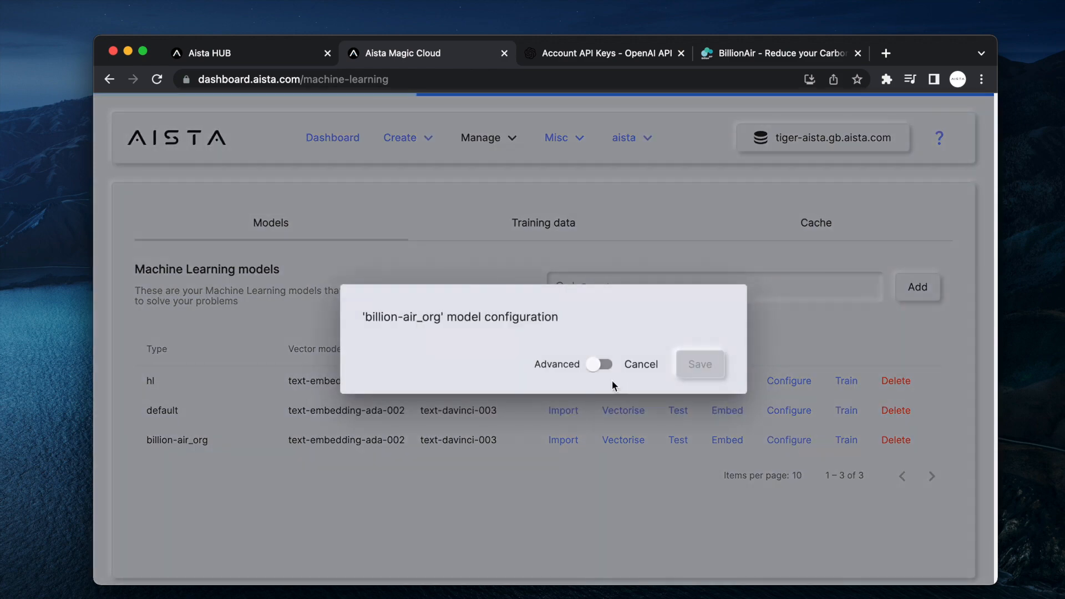
left_click(596, 365)
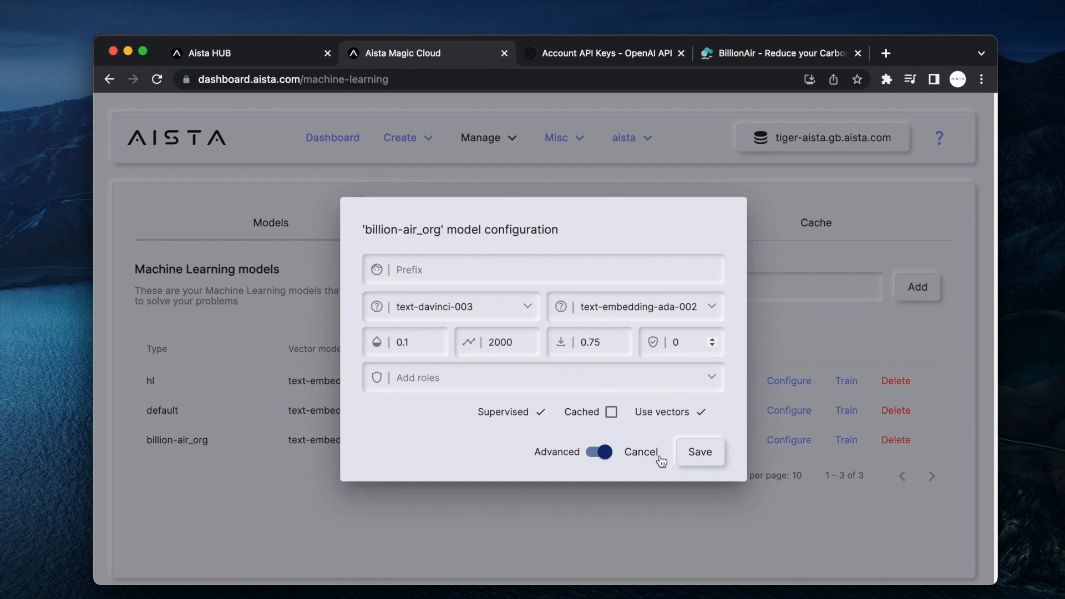
left_click(701, 455)
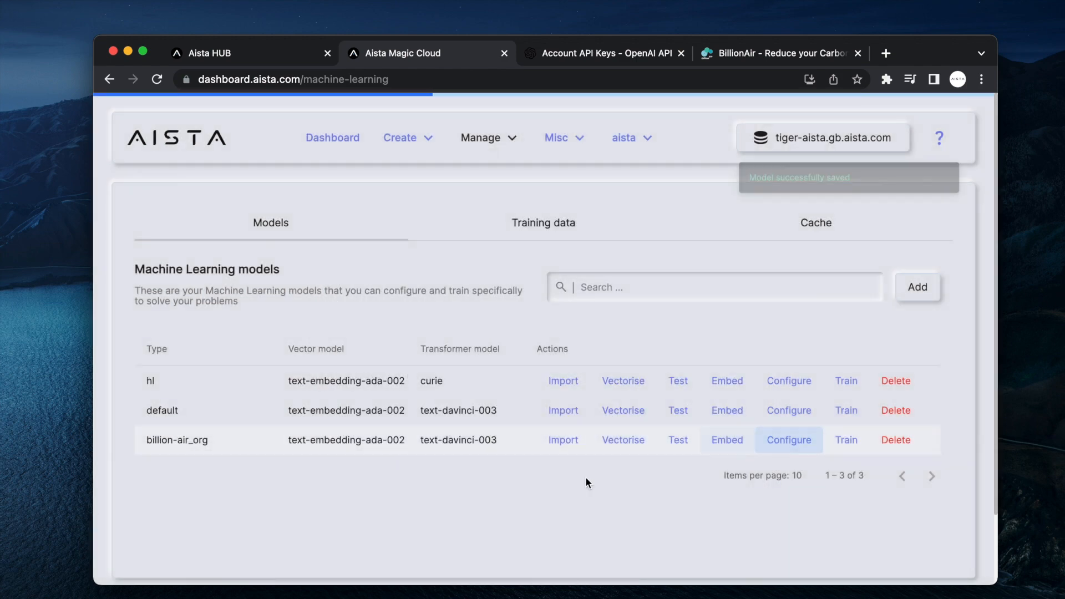
Embed billion-air_org with the default theme, header 'Ask about Billion-Air', button 'Our private ChatGPT', copying the code.
left_click(731, 441)
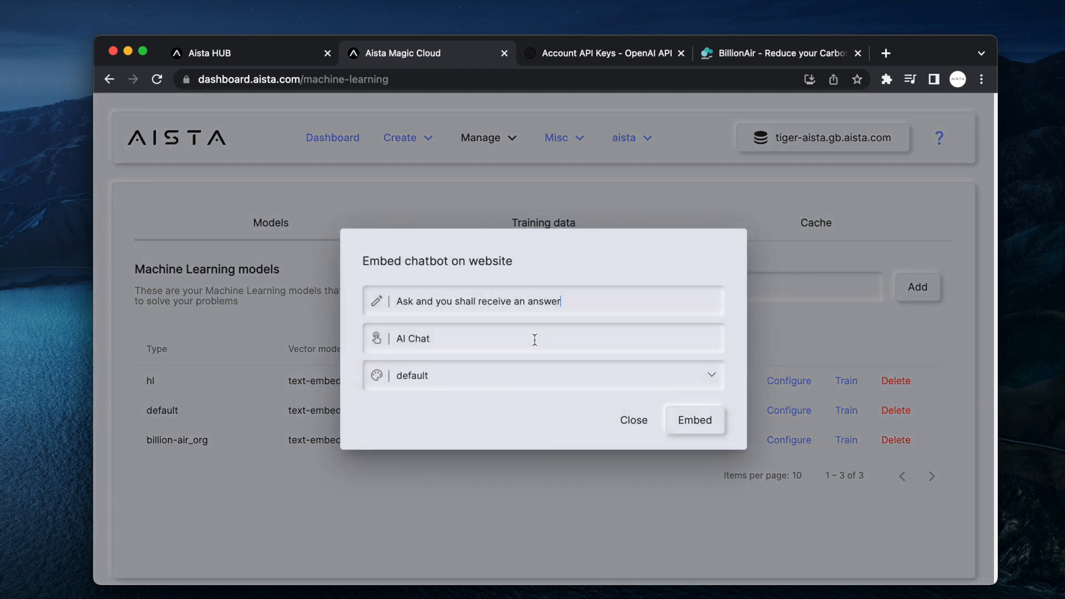
left_click(527, 375)
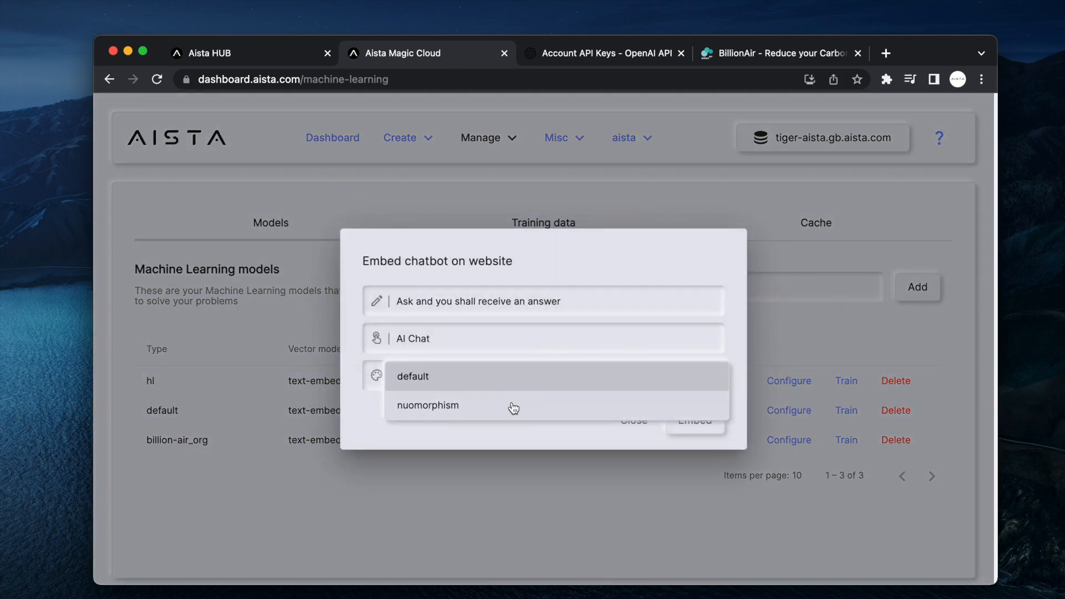
left_click(500, 383)
triple_click(603, 300)
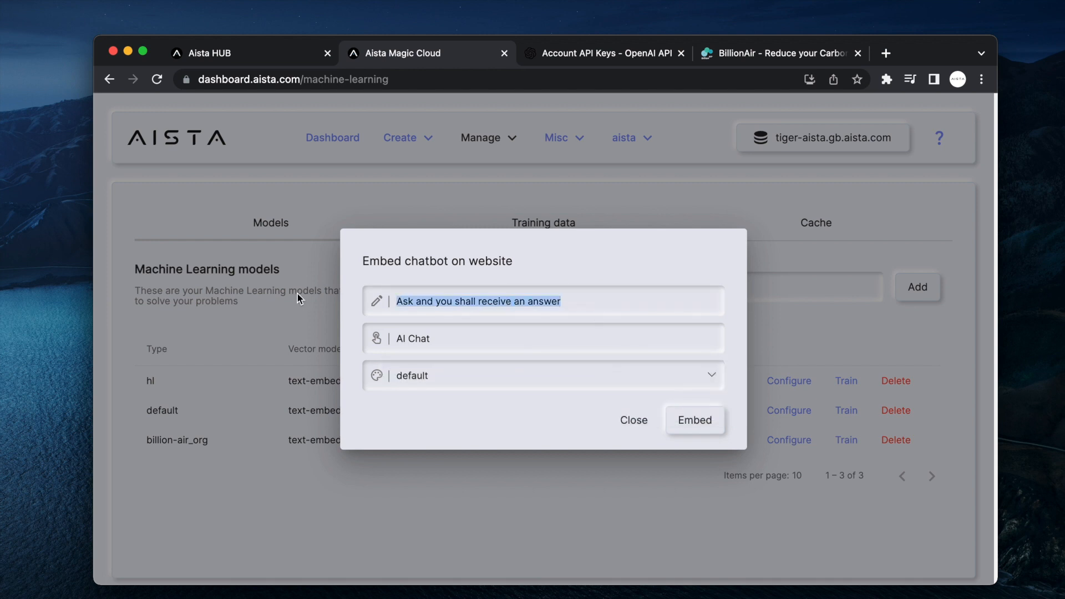
type("Ask about ")
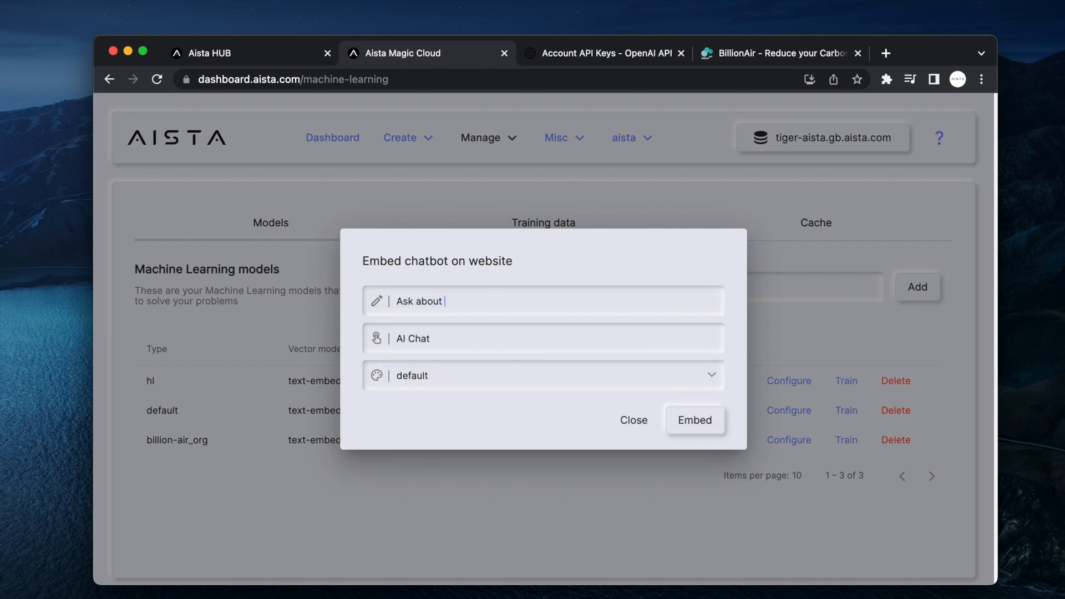
type("Billion-Air")
left_click_drag(478, 339, 252, 343)
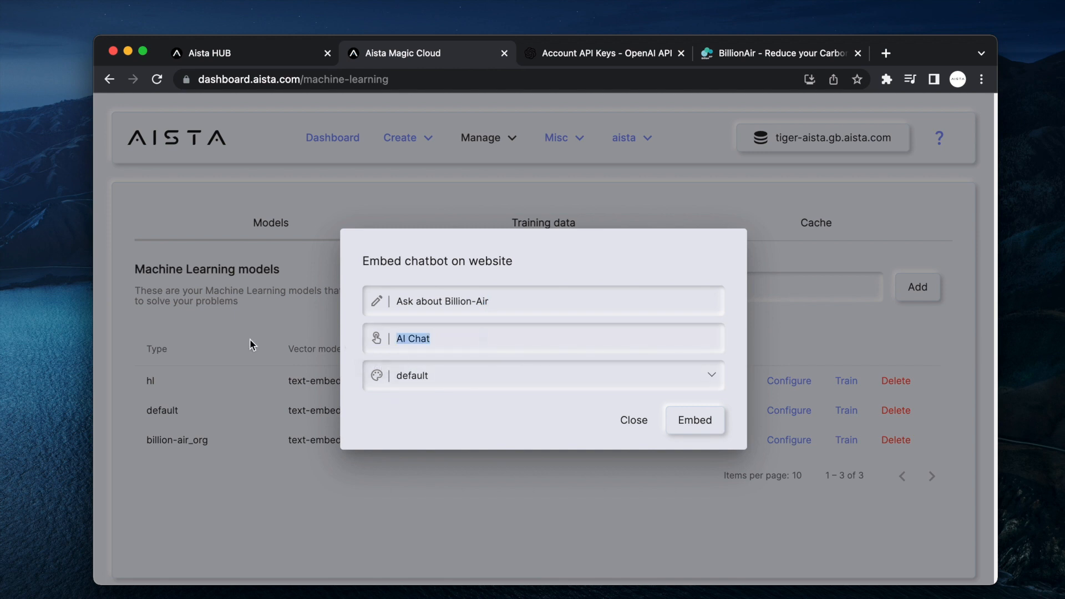
type("ChatGPT")
key("super+Left")
type("Our private")
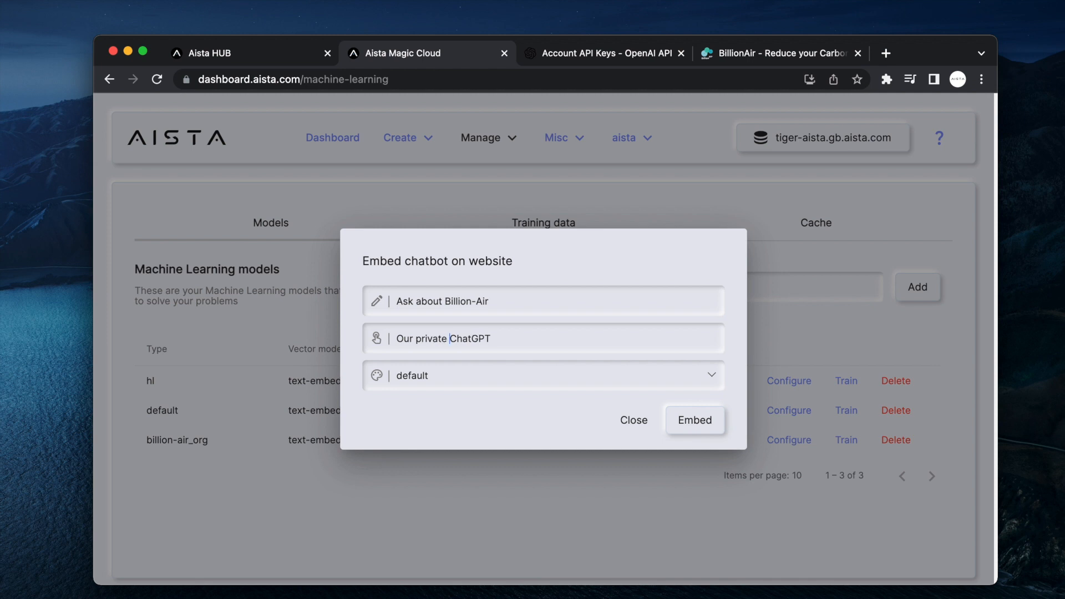
left_click(685, 424)
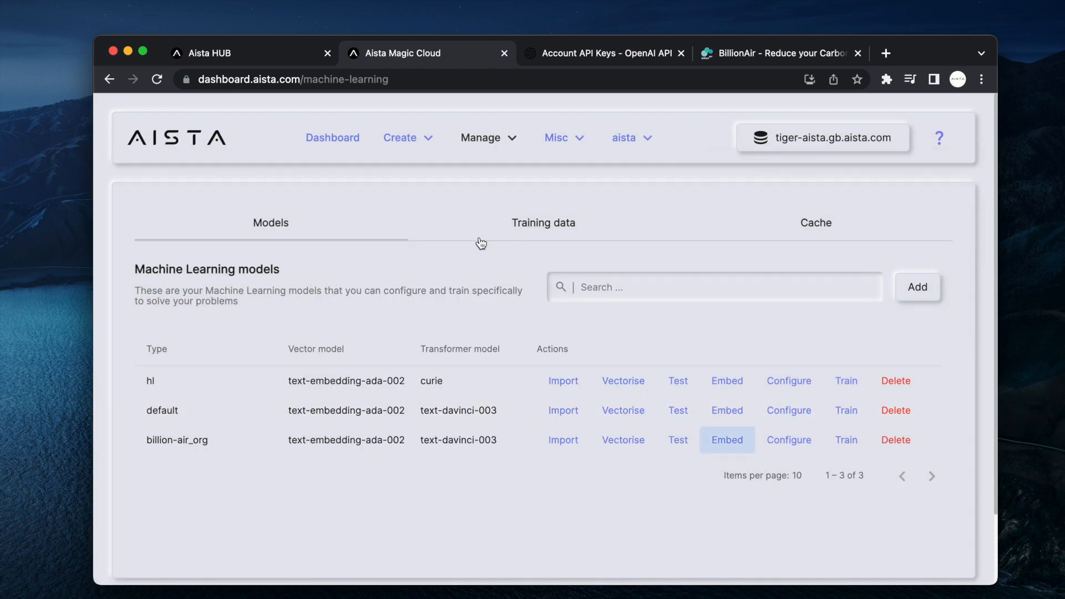
In Hyper IDE, create a new index.html file in the /etc/www folder.
left_click(397, 142)
left_click(407, 320)
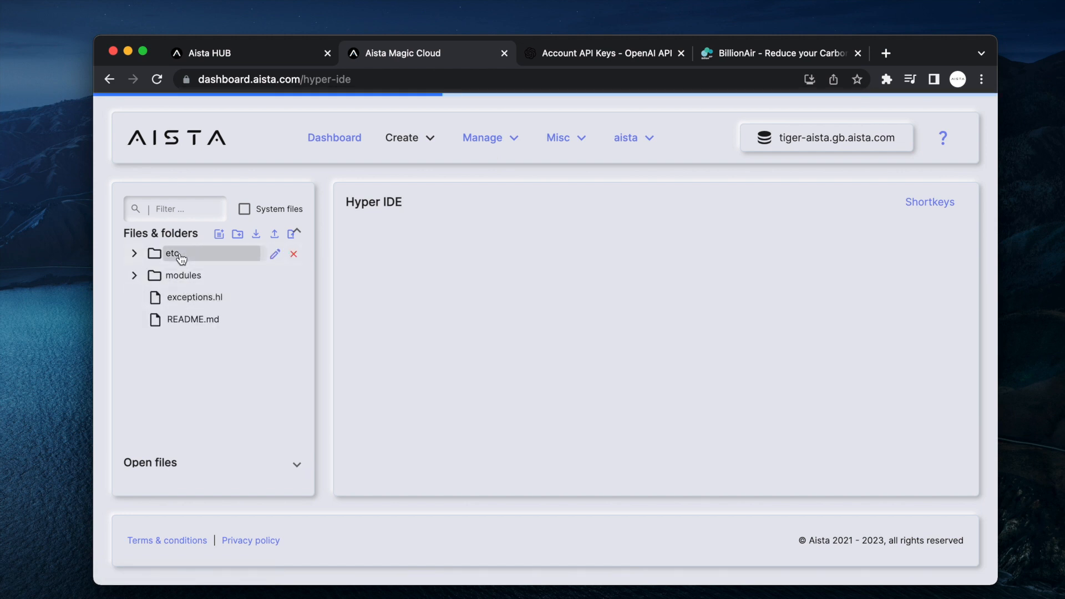
left_click(178, 256)
left_click(195, 434)
scroll(197, 438, "down", 1)
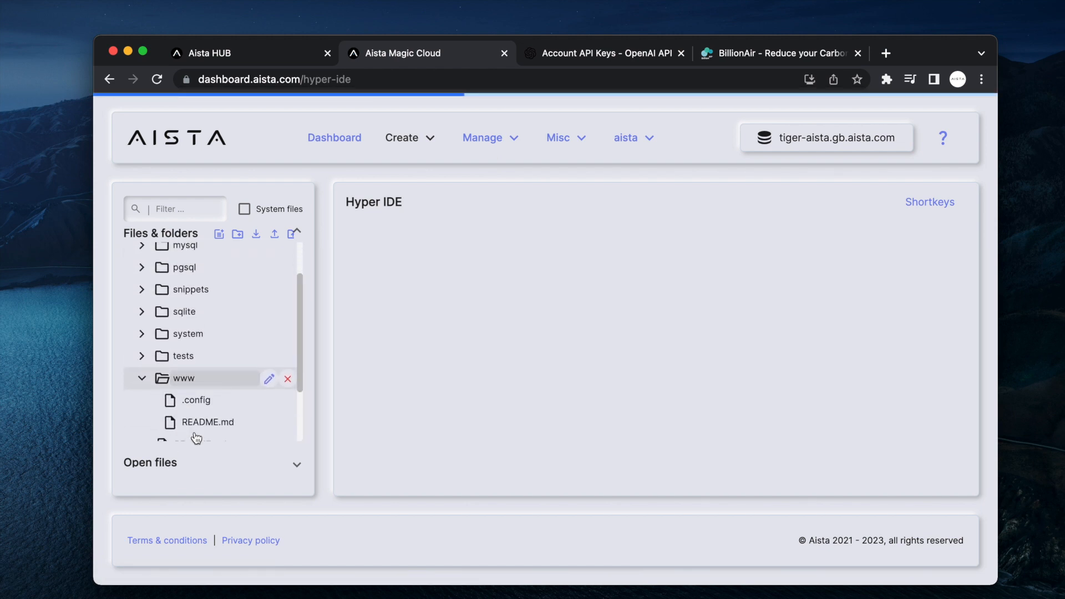
left_click(220, 237)
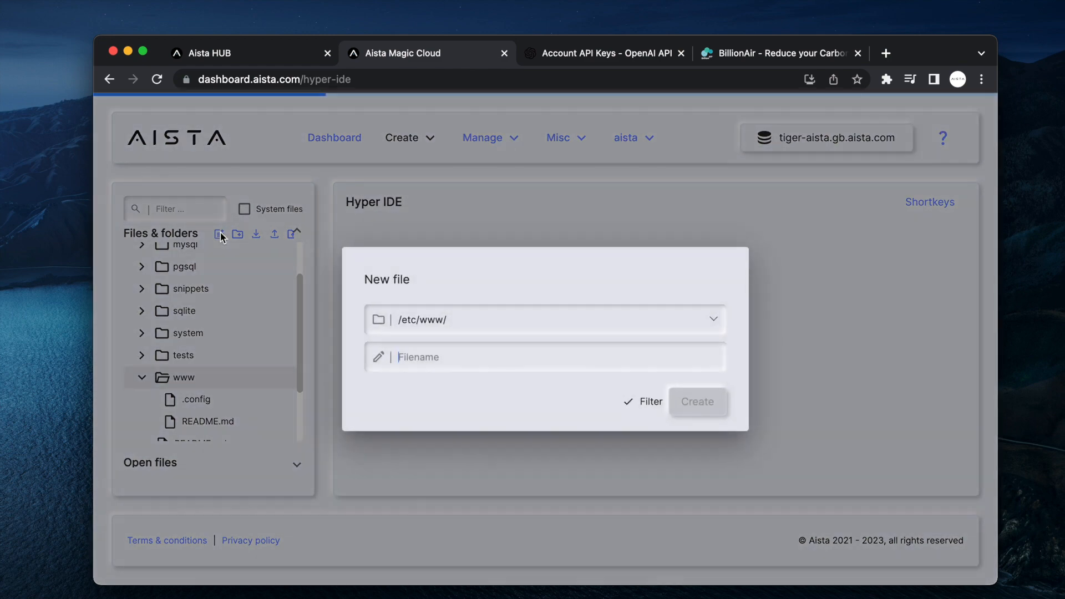
type("index.html")
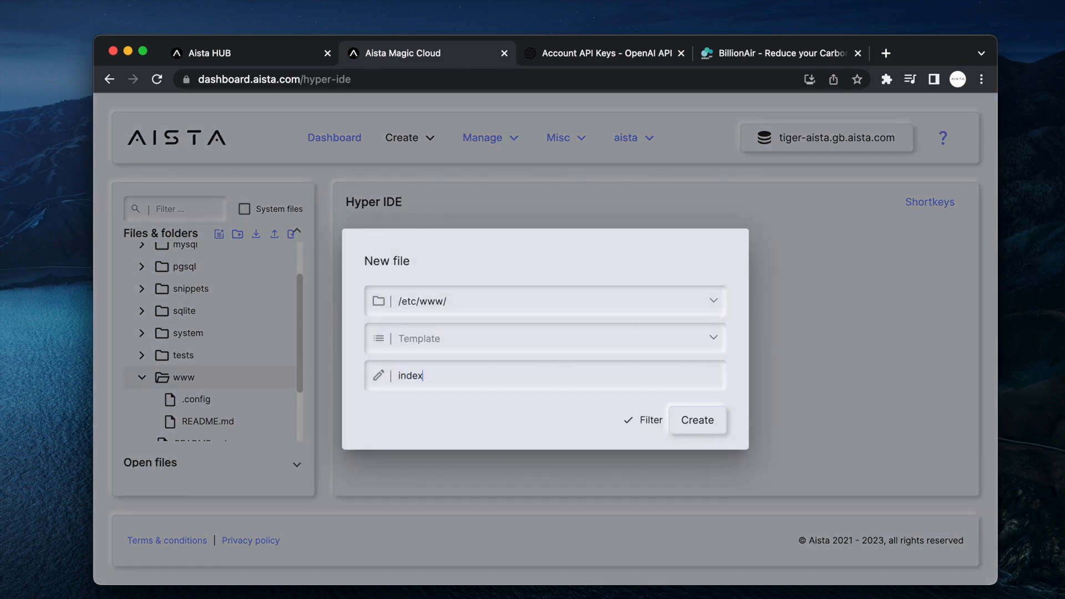
key("Return")
Ask the AI to 'create default HTML page for me please?'.
scroll(228, 340, "down", 1)
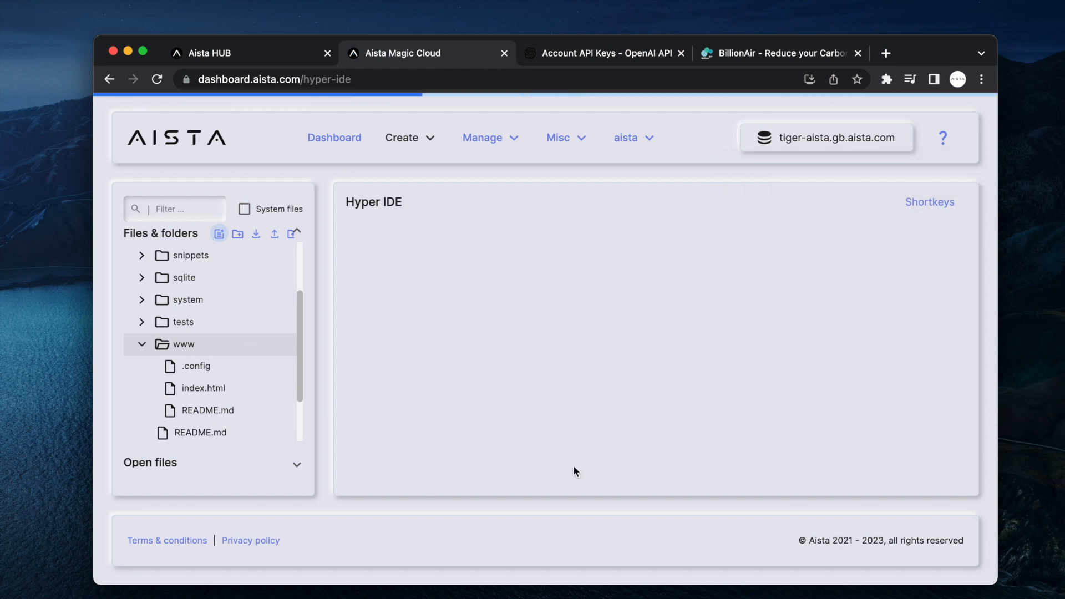
type("create")
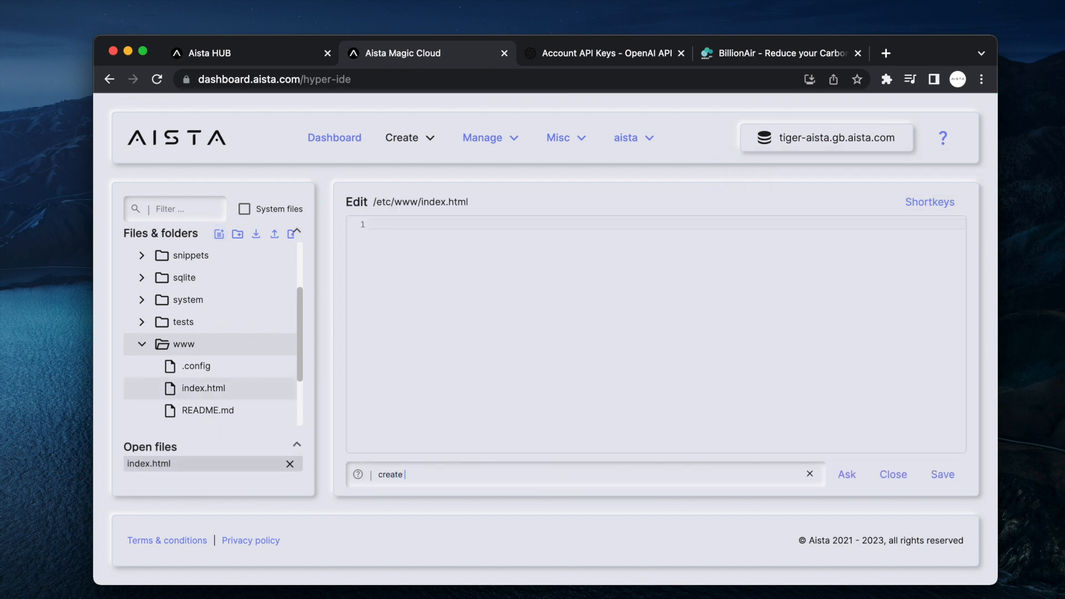
type(" html")
key("alt+shift+Left")
type("default HTML page for me please?")
key("Return")
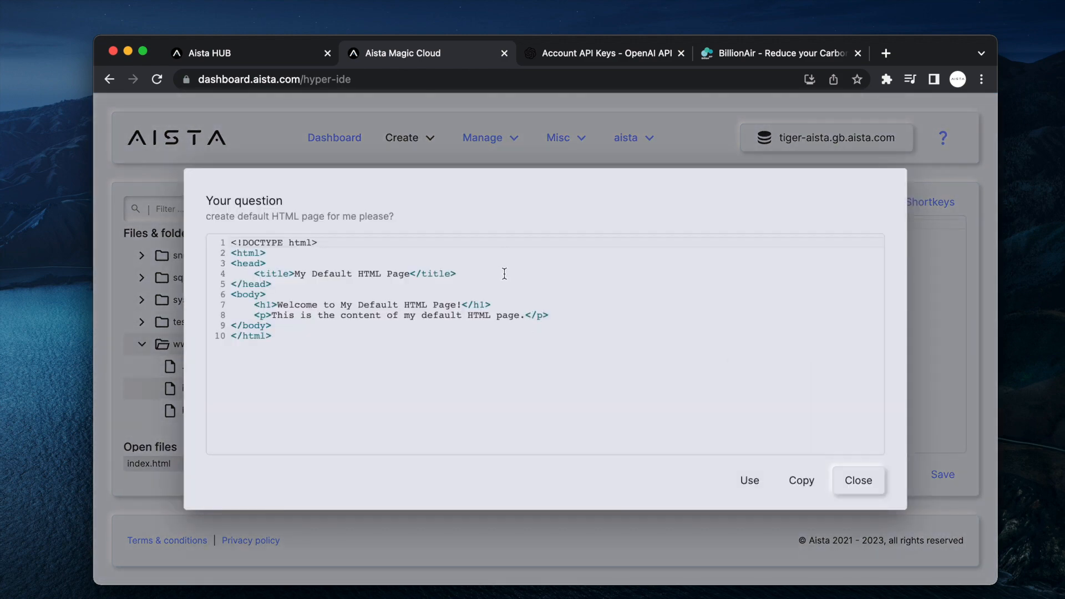
Paste the chatbot script under the title in the head, use the HTML, and save index.html.
left_click(504, 273)
key("Return")
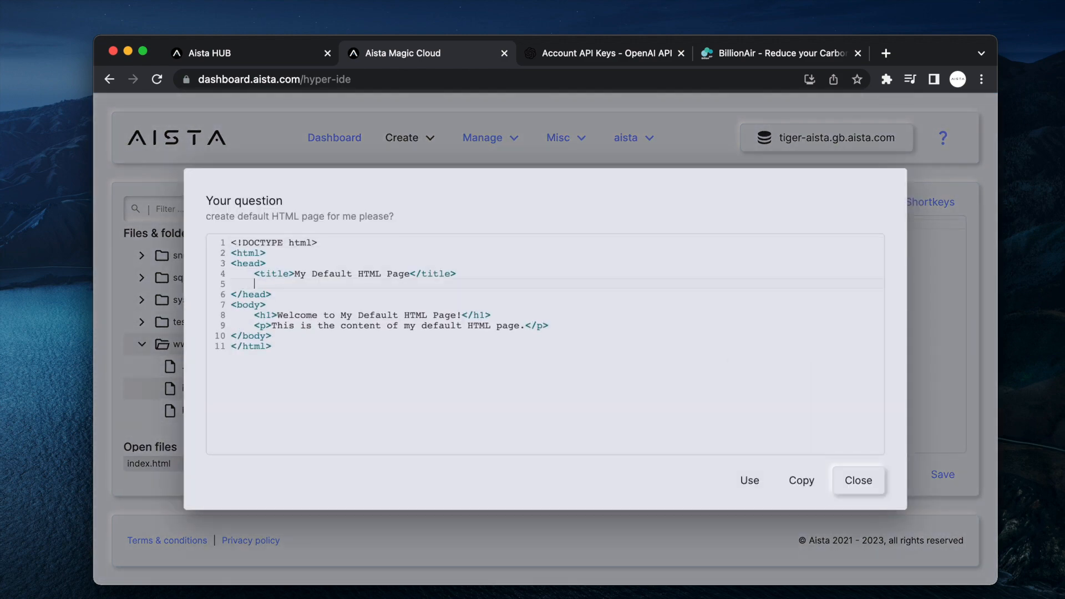
key("super+v")
left_click(750, 481)
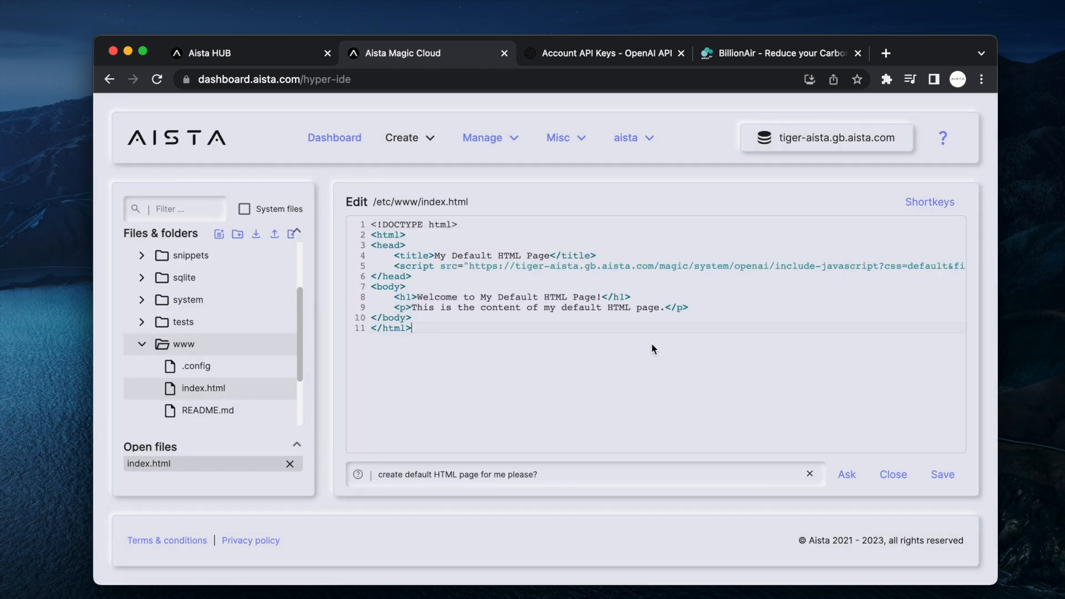
key("super+s")
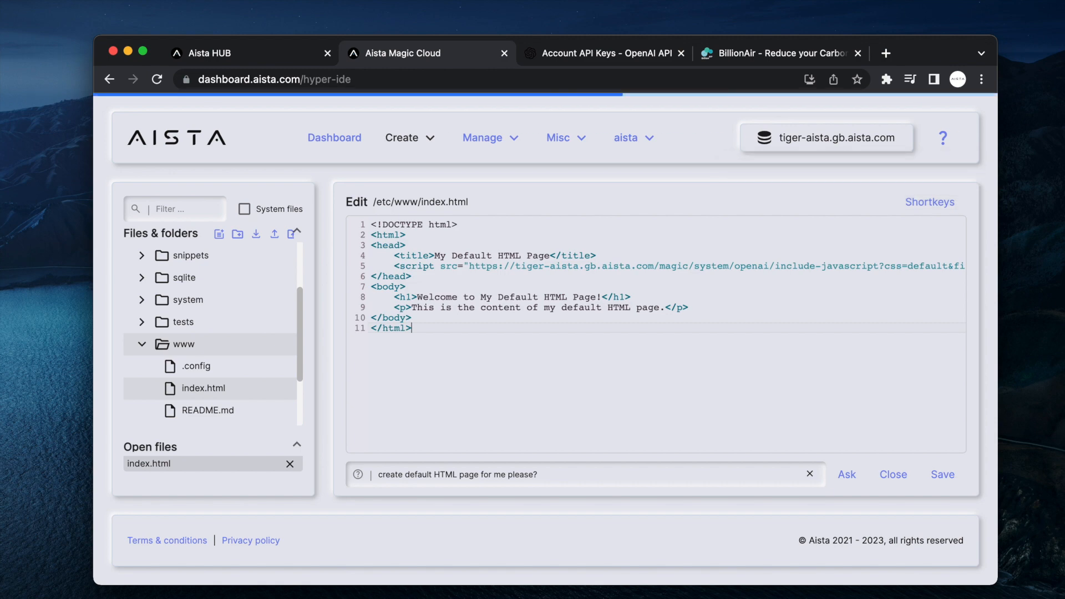
scroll(885, 150, "up", 5)
scroll(871, 162, "up", 1)
scroll(872, 166, "down", 5)
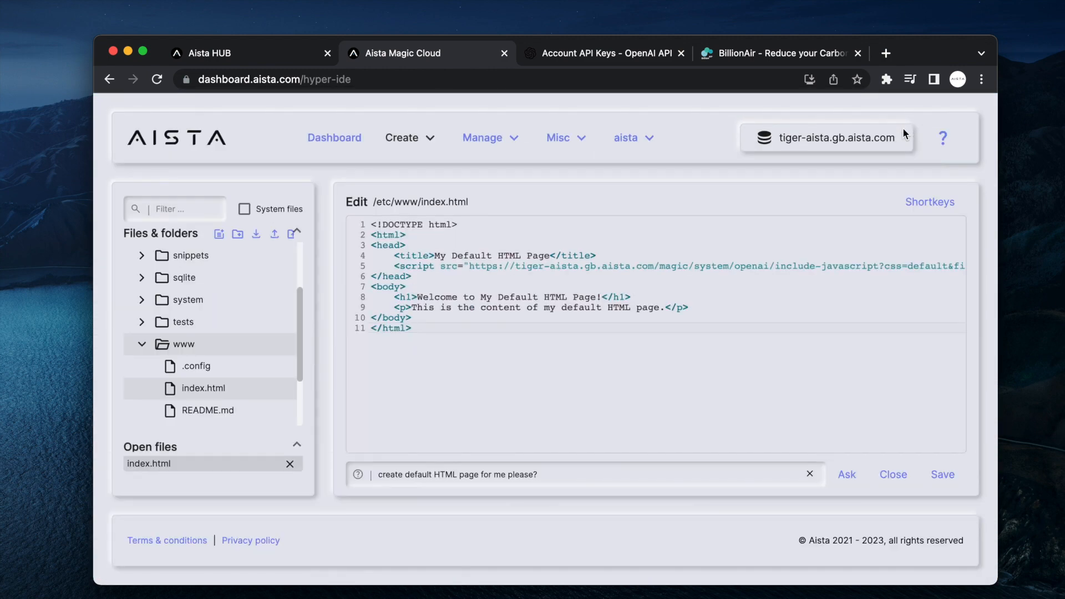
Load tiger-aista.gb.aista.com in a new browser tab.
key("super+t")
type("tiger")
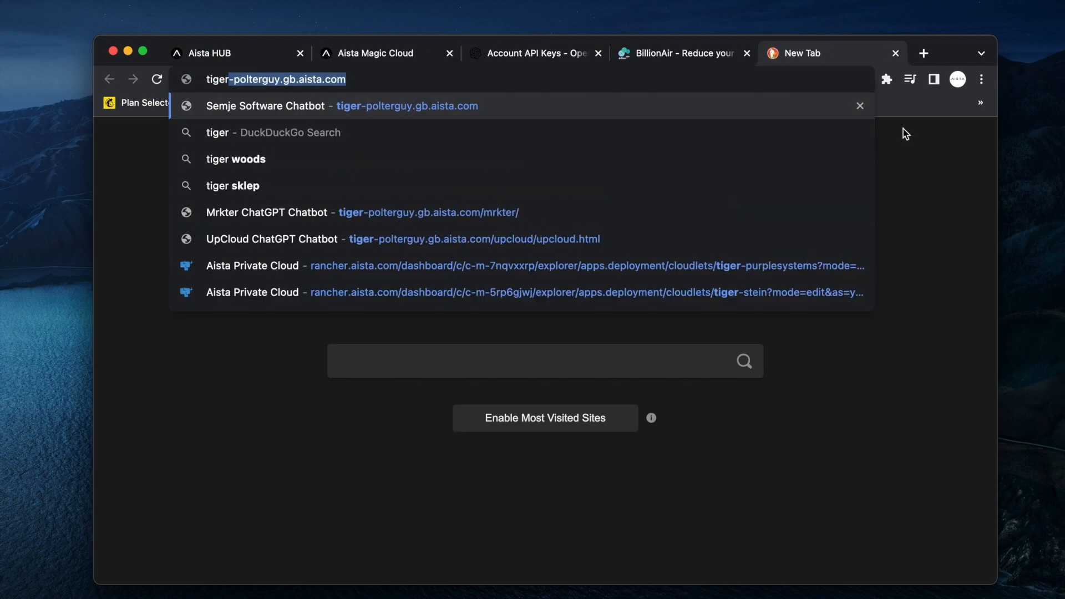
type("-aista")
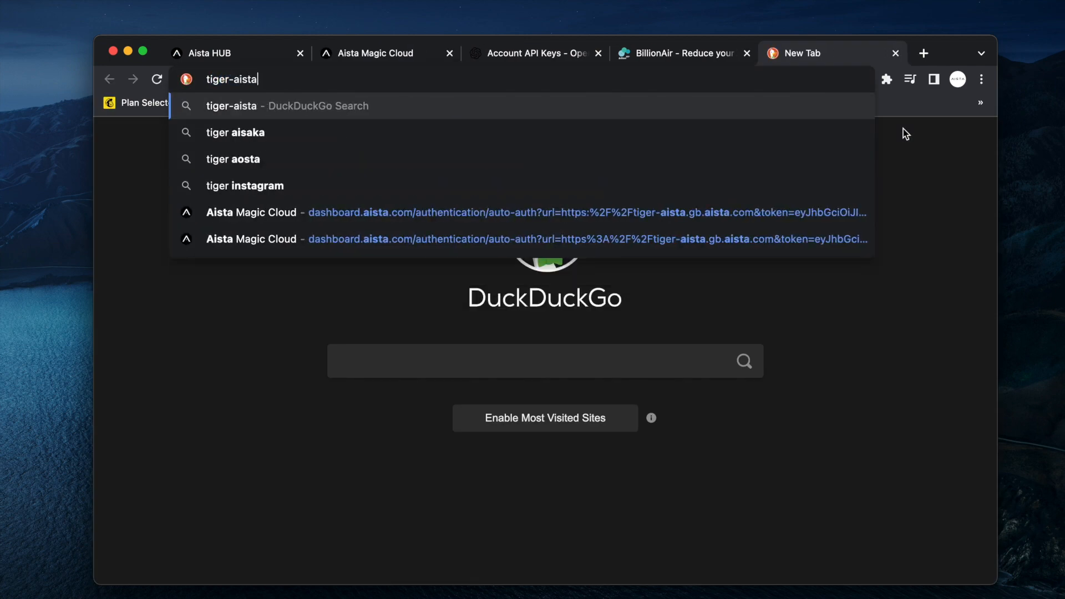
type(".gb.aista")
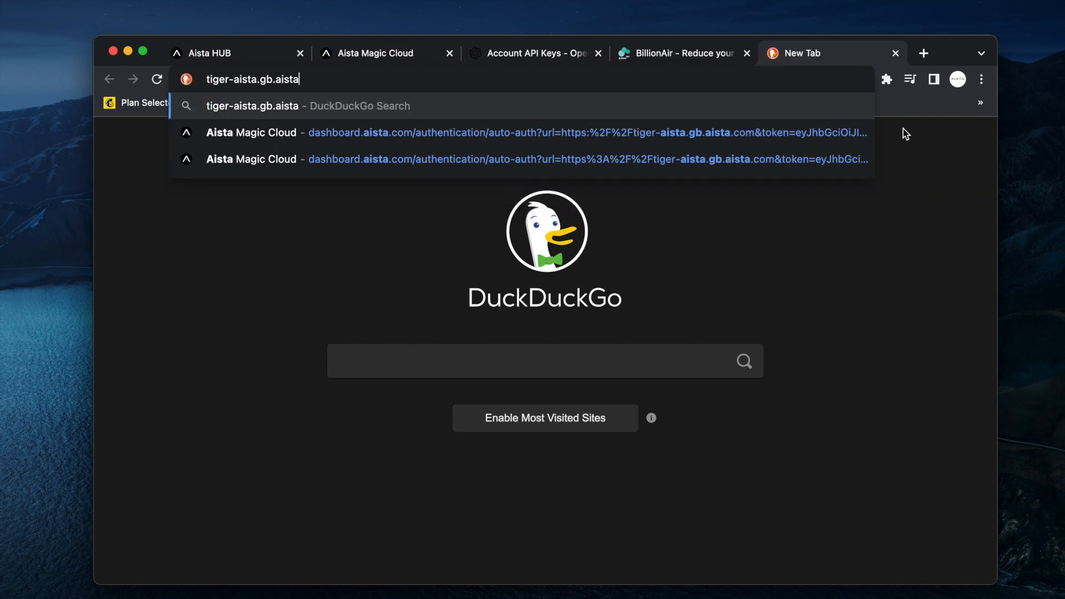
type(".com")
key("Return")
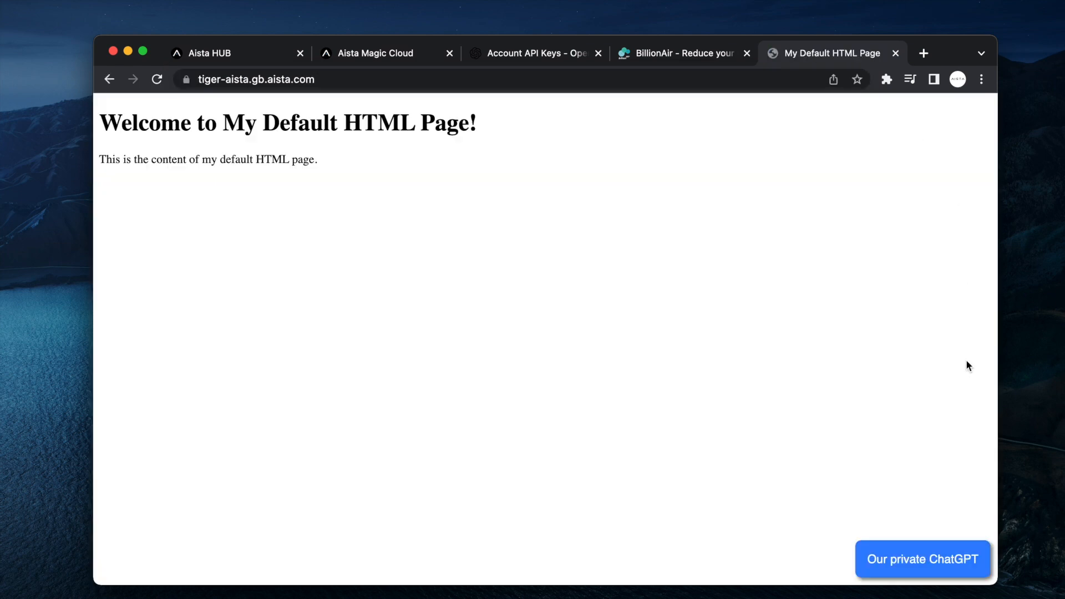
Ask the 'Our private ChatGPT' widget 'How can Billion-Air help me reduce my carbon footprint?'.
left_click(935, 561)
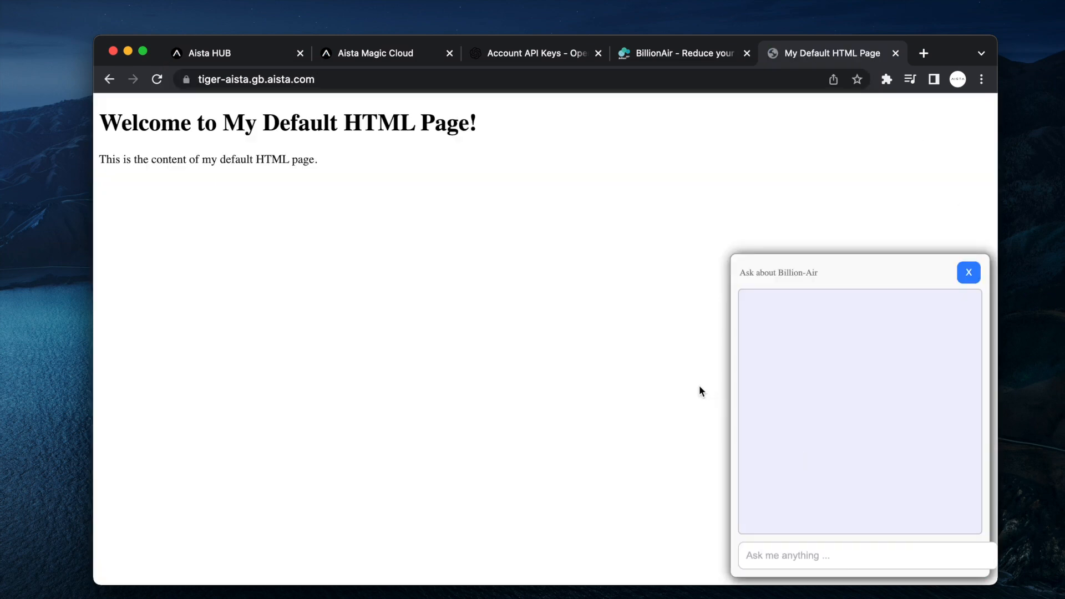
type("How can Billion-Air help ")
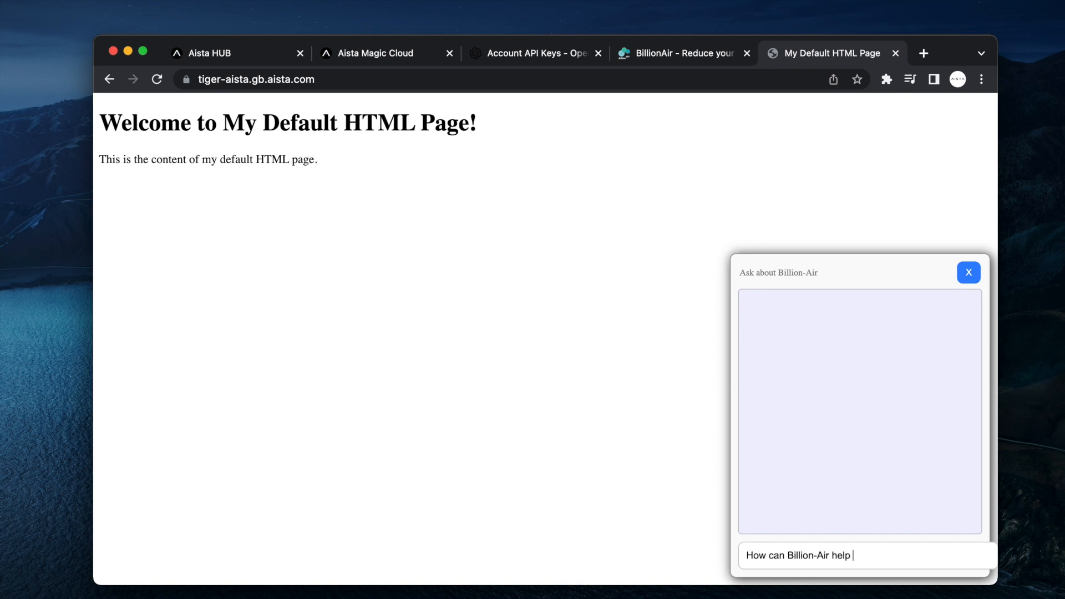
type("me reduce my carbon footprint?")
key("Return")
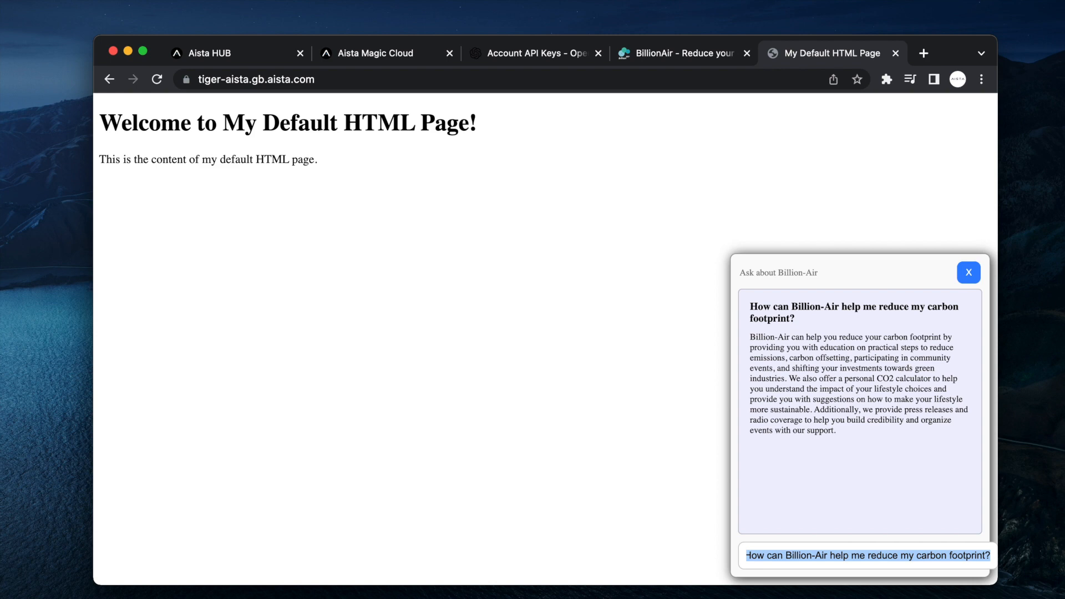
scroll(837, 424, "up", 5)
scroll(836, 423, "right", 5)
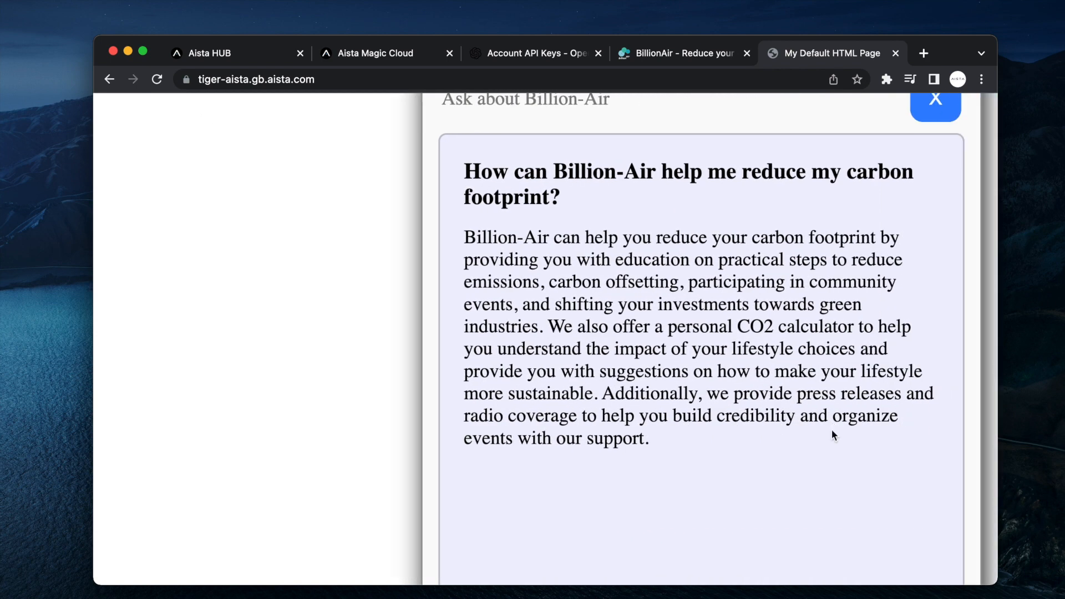